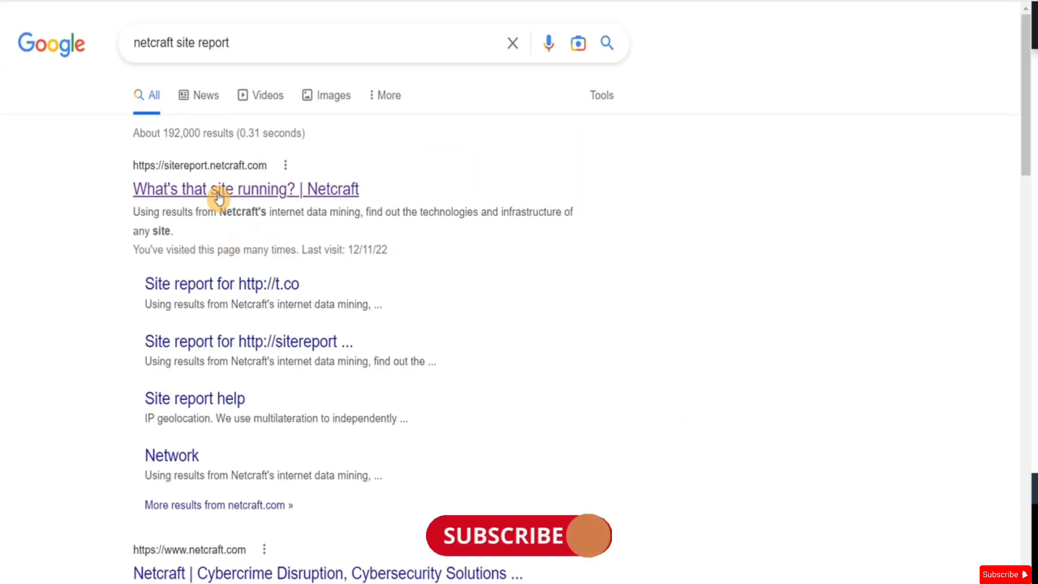
pyautogui.click(250, 192)
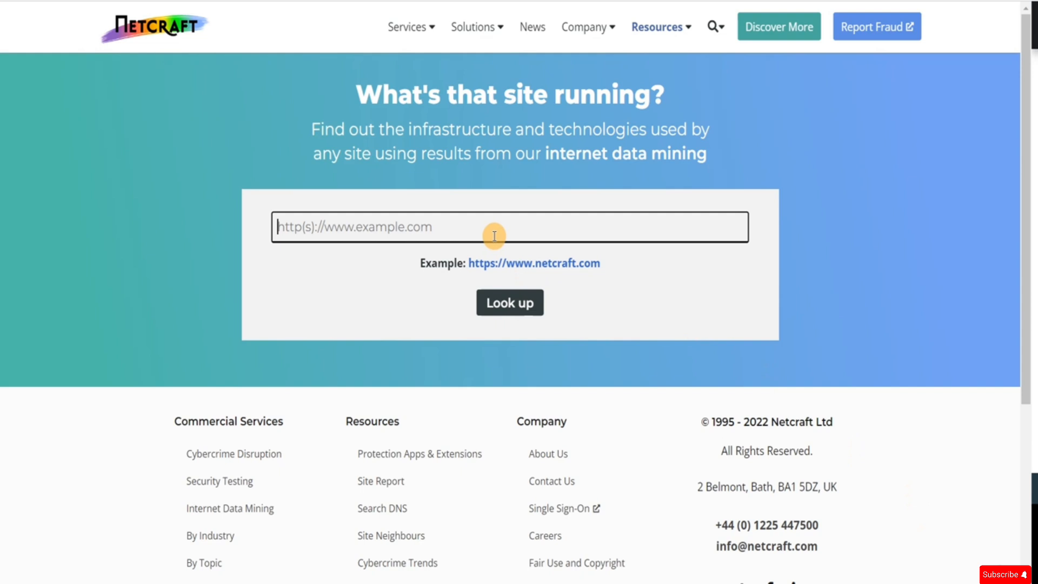
pyautogui.click(494, 236)
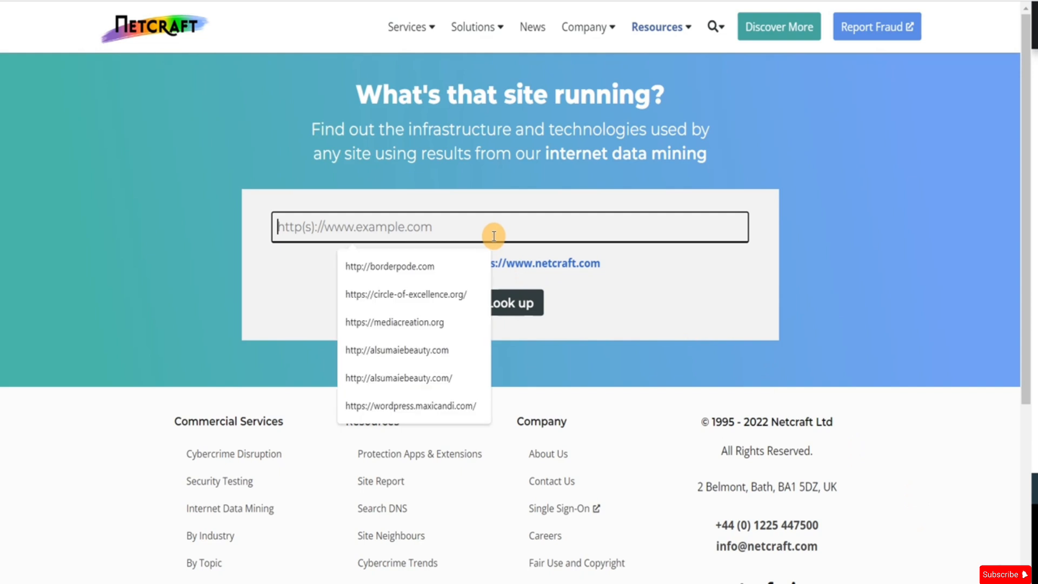
pyautogui.click(667, 341)
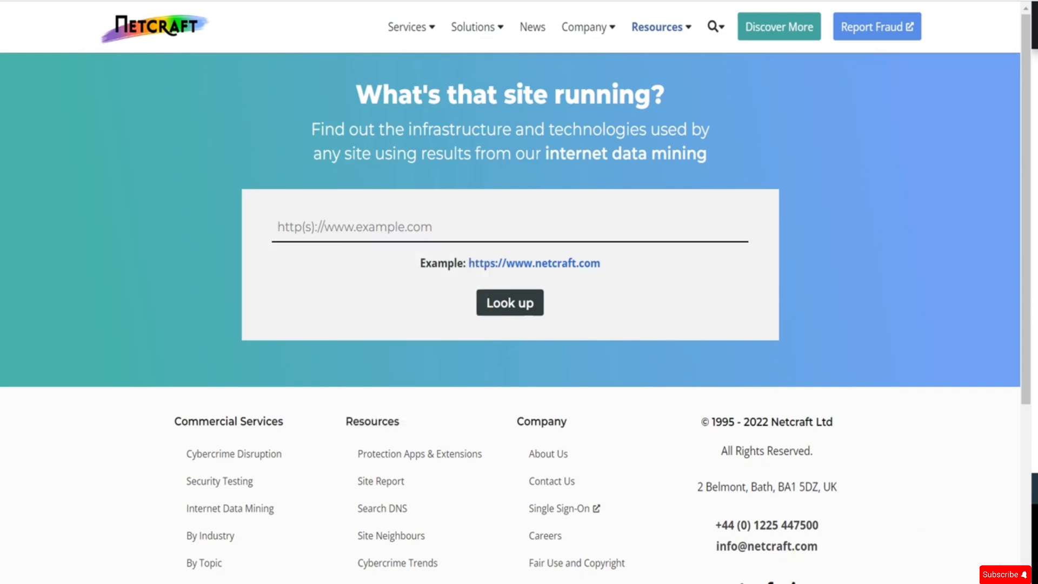
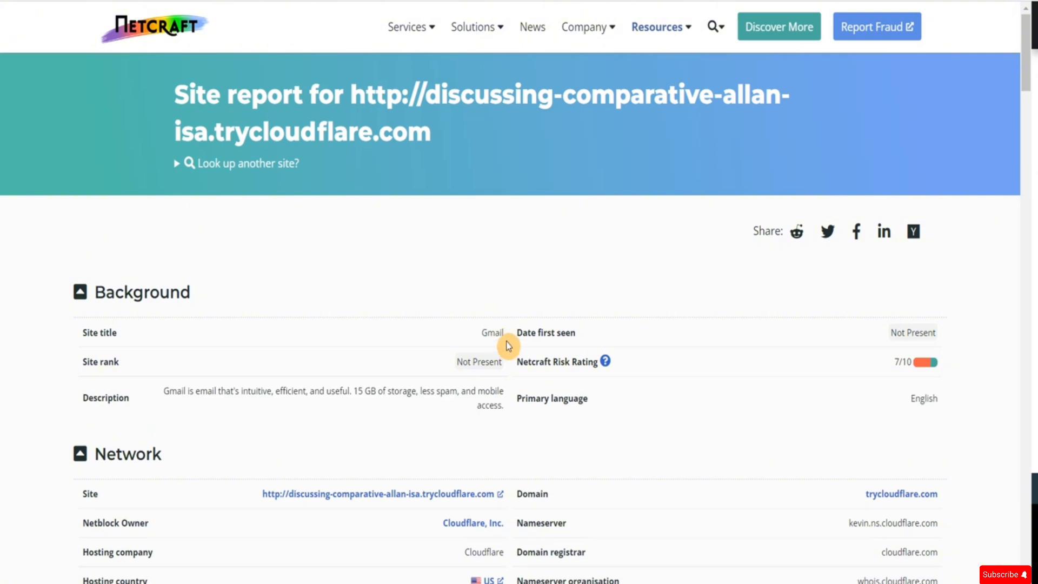
# - Review the Background section of the site report, including the date first seen and the risk rating
pyautogui.scroll(-3, 429, 268)
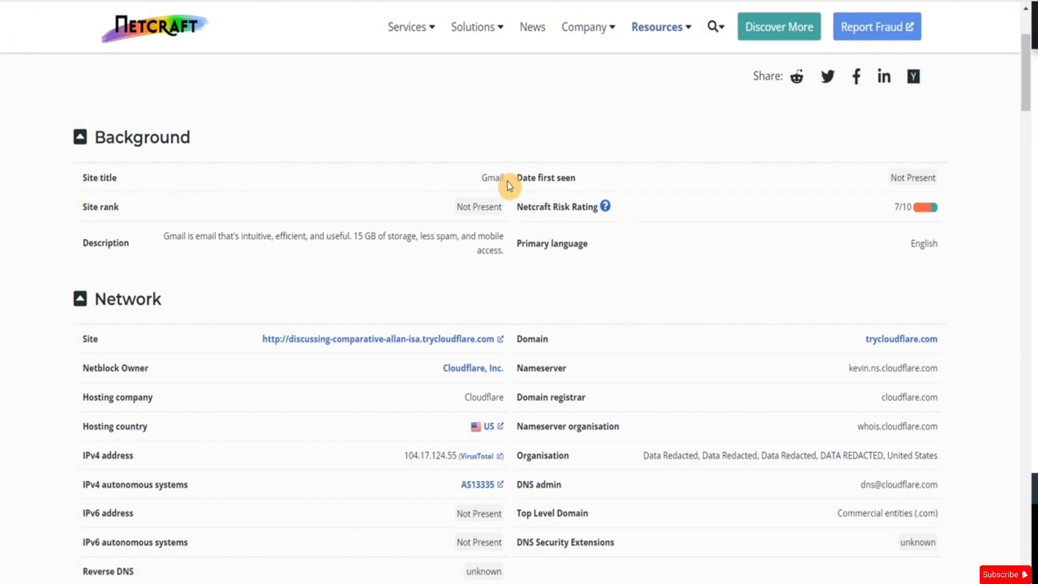
pyautogui.moveTo(507, 181); pyautogui.dragTo(583, 181)
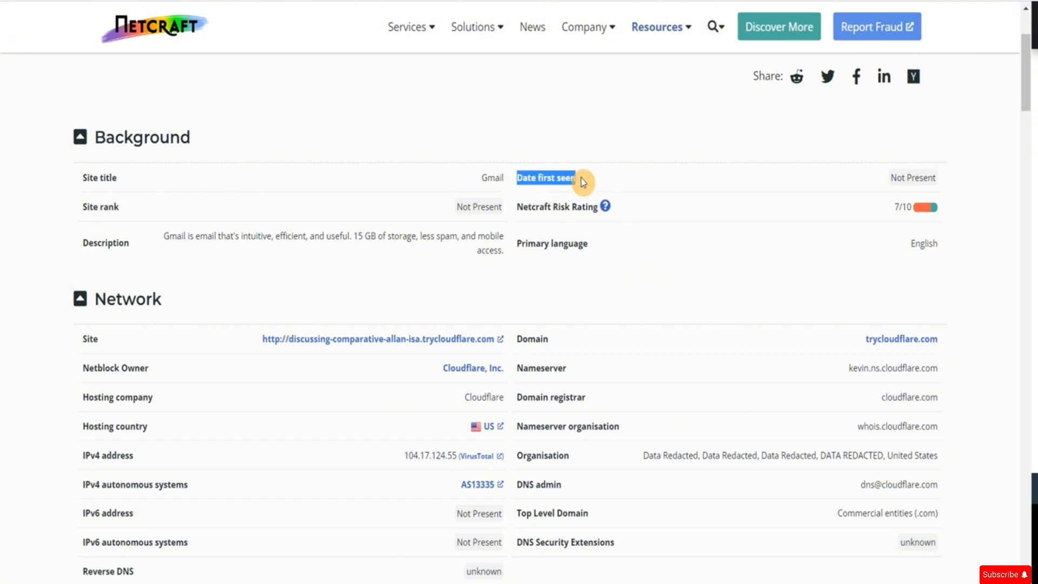
pyautogui.click(702, 294)
pyautogui.click(607, 326)
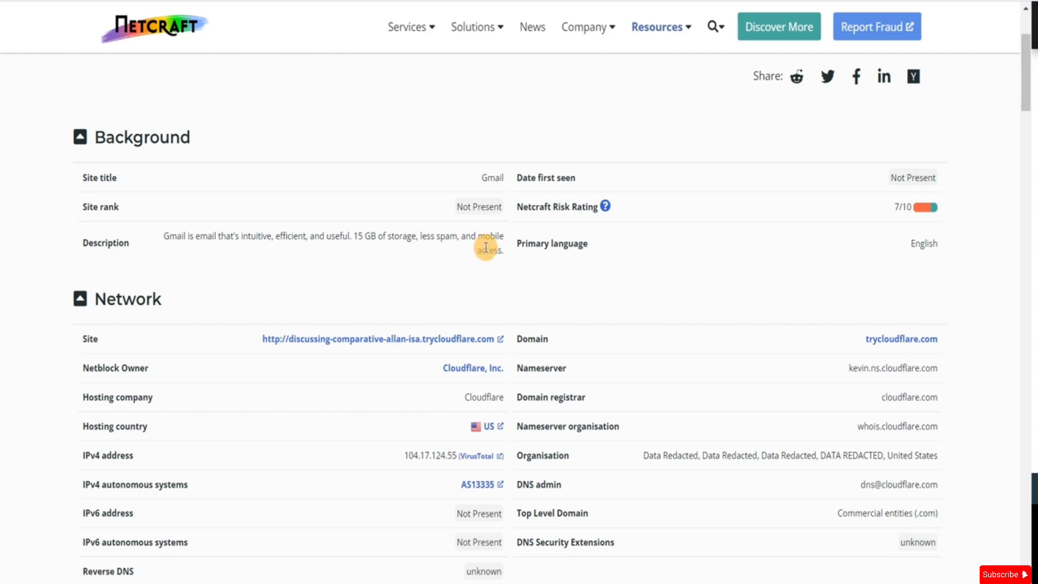
# - Examine the Network section of the site report, focusing on the site's IPv4 address
pyautogui.scroll(-4, 486, 243)
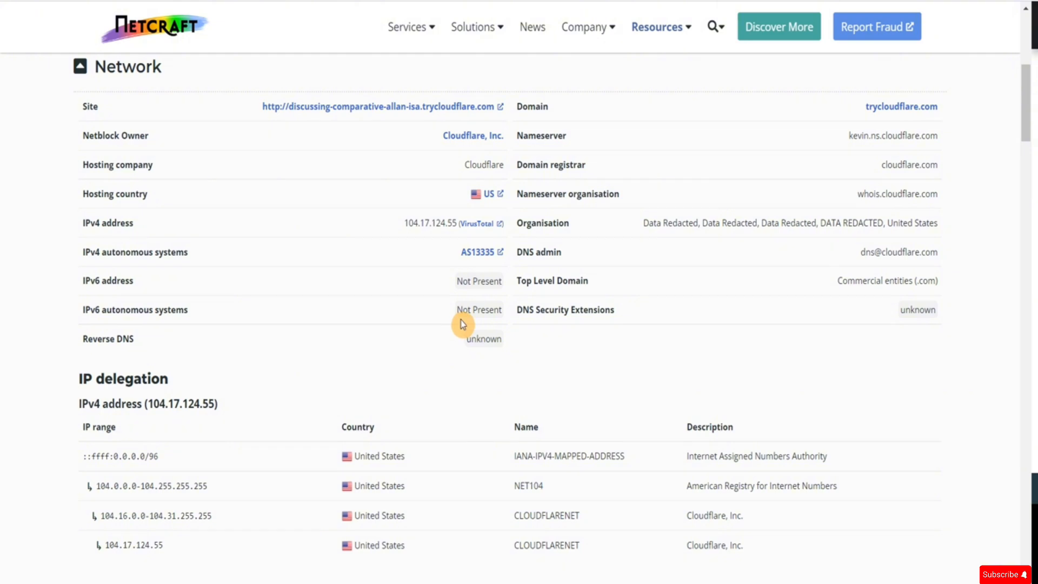
pyautogui.scroll(1, 463, 325)
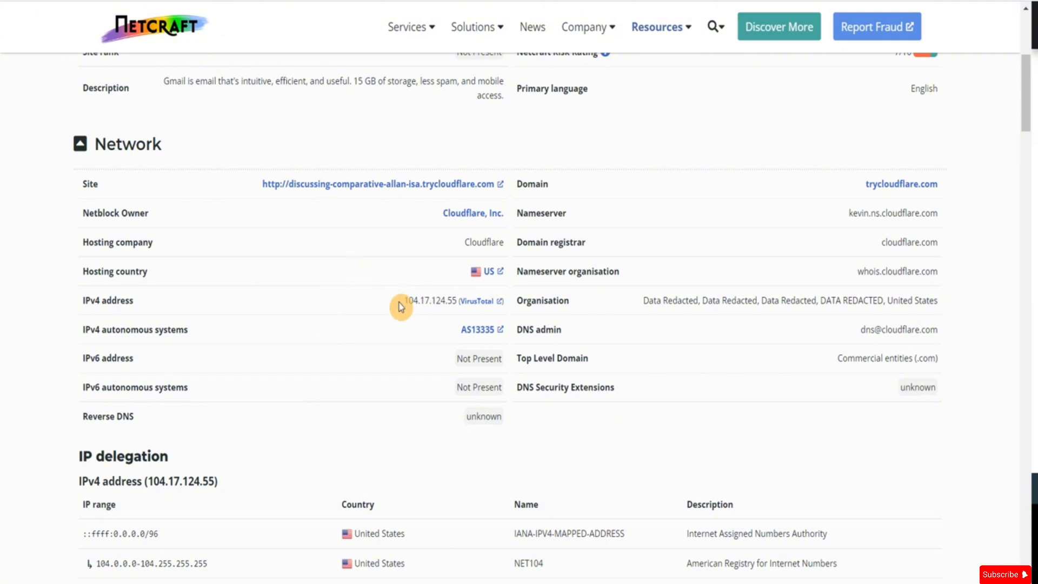
pyautogui.moveTo(401, 302); pyautogui.dragTo(455, 301)
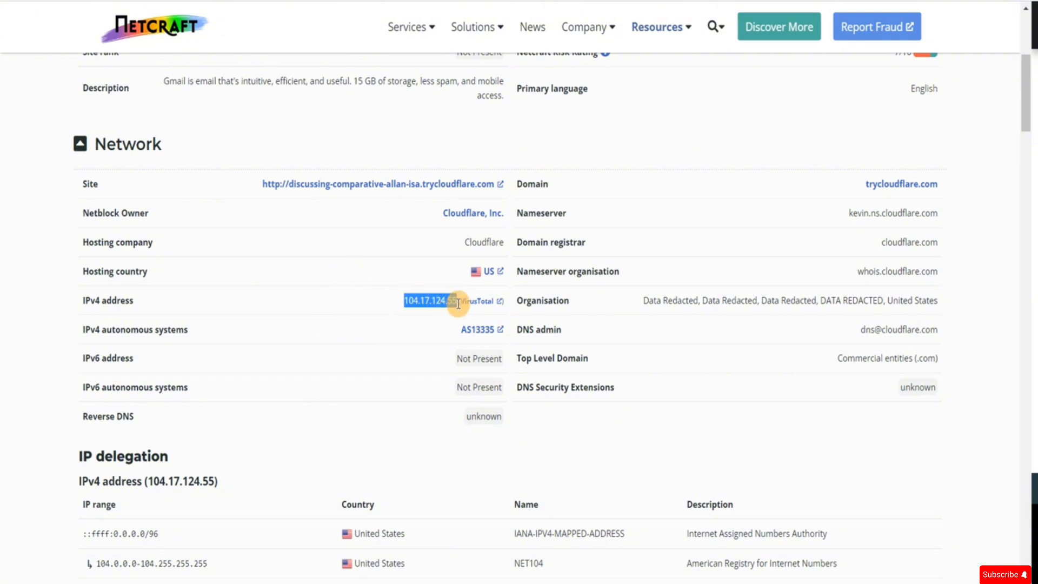
pyautogui.click(421, 295)
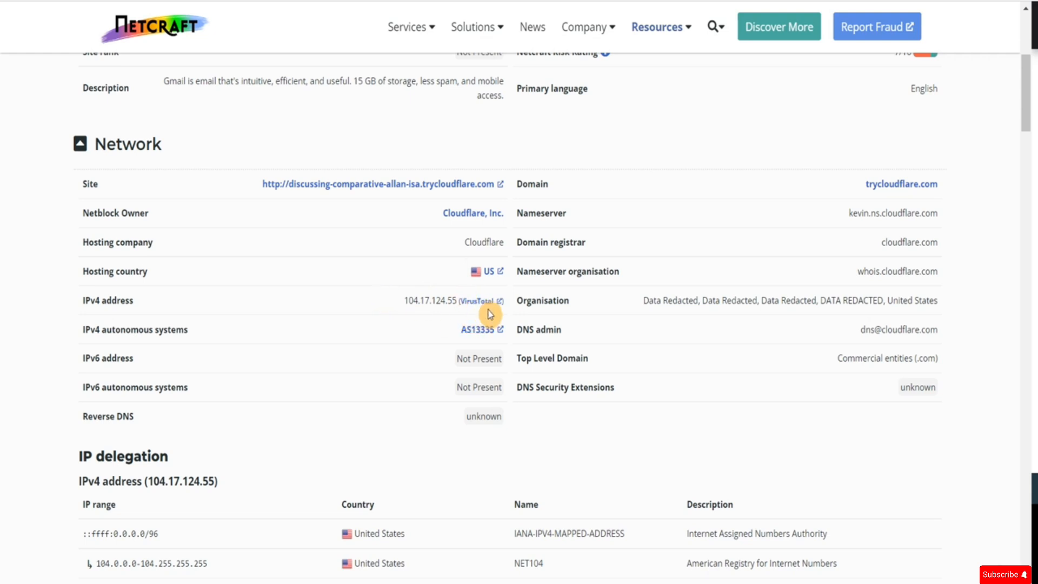
pyautogui.moveTo(402, 302); pyautogui.dragTo(460, 302)
pyautogui.click(386, 303)
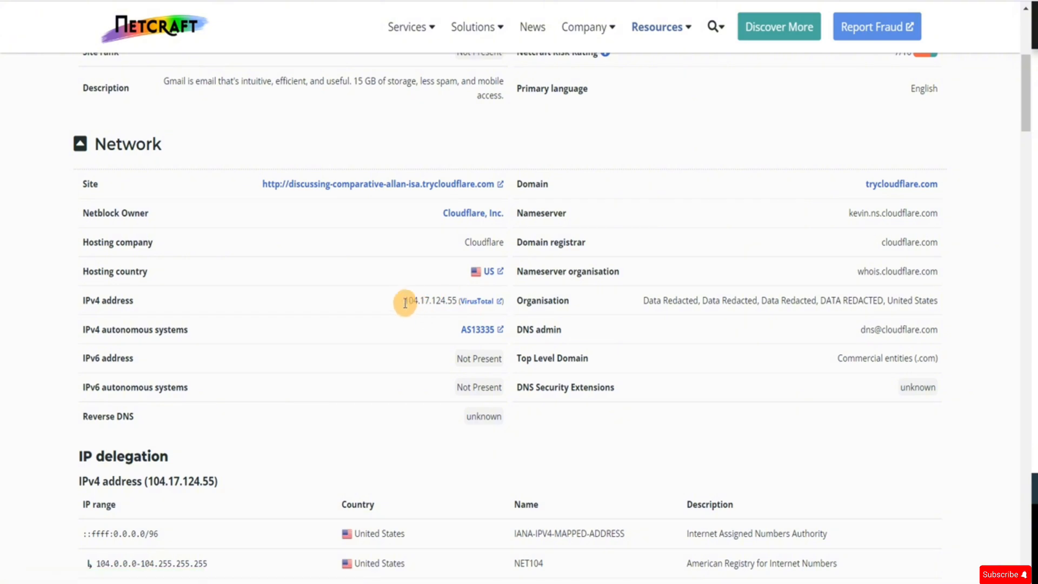
pyautogui.moveTo(405, 301); pyautogui.dragTo(456, 304)
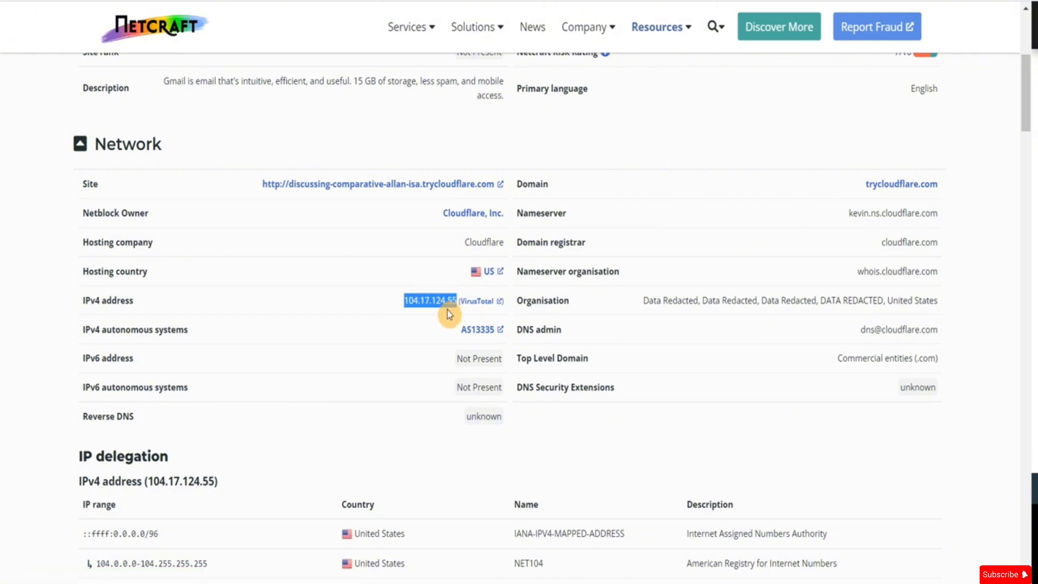
pyautogui.click(446, 309)
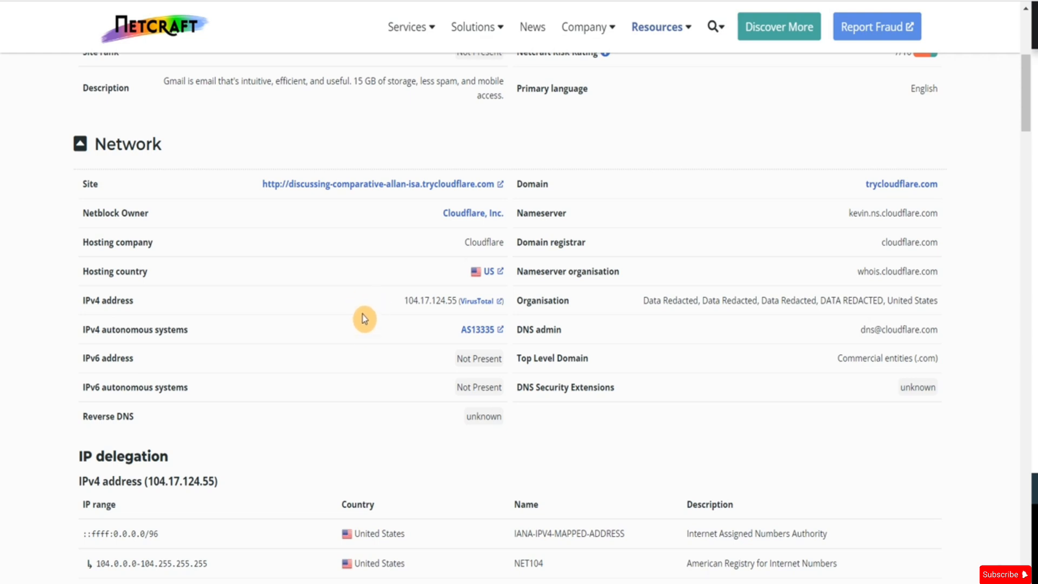
# - Examine the IP ranges listed in the IP delegation table of the report
pyautogui.scroll(-3, 427, 357)
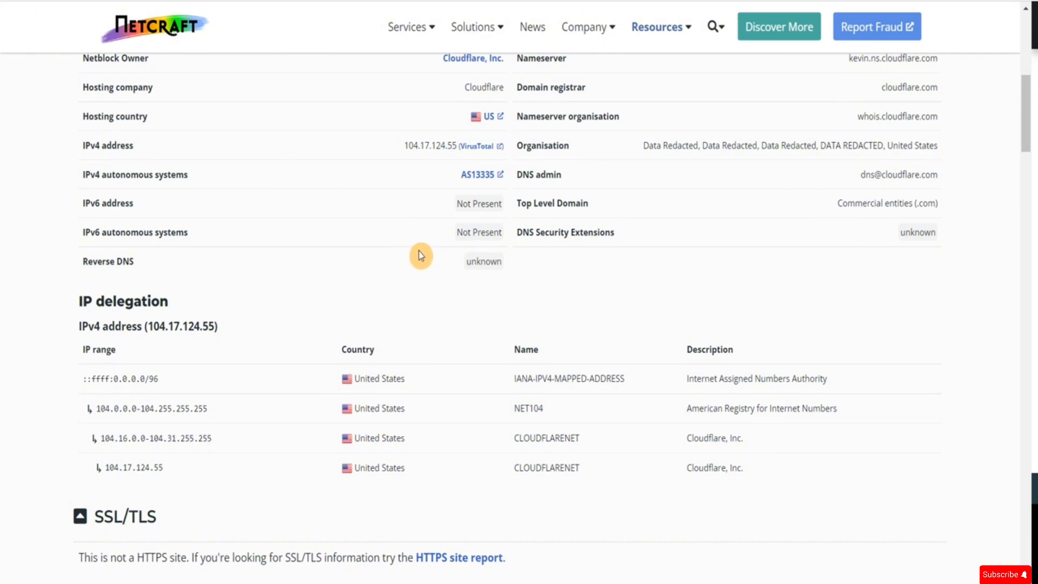
pyautogui.scroll(-4, 421, 256)
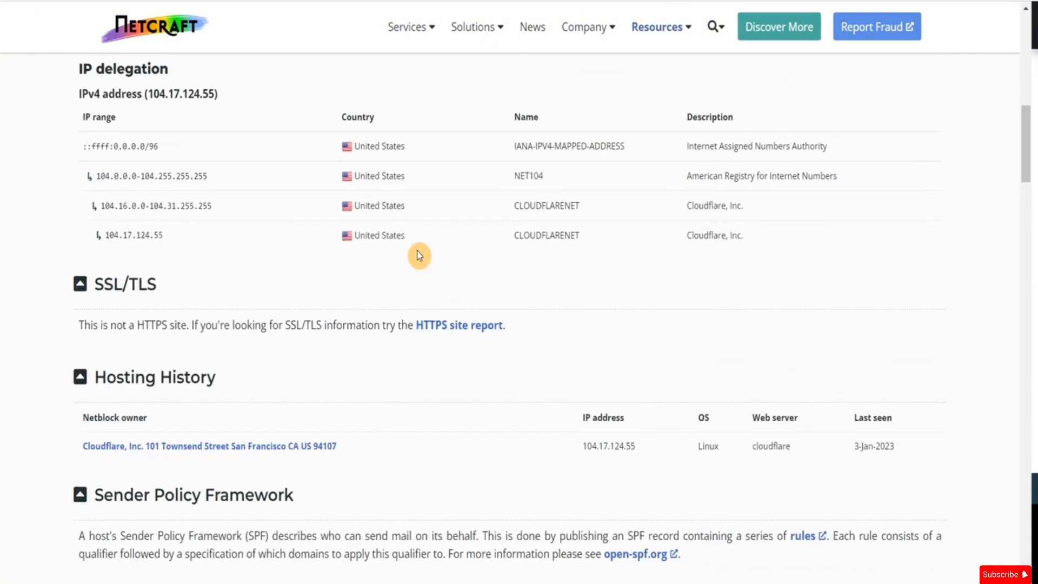
pyautogui.scroll(1, 420, 256)
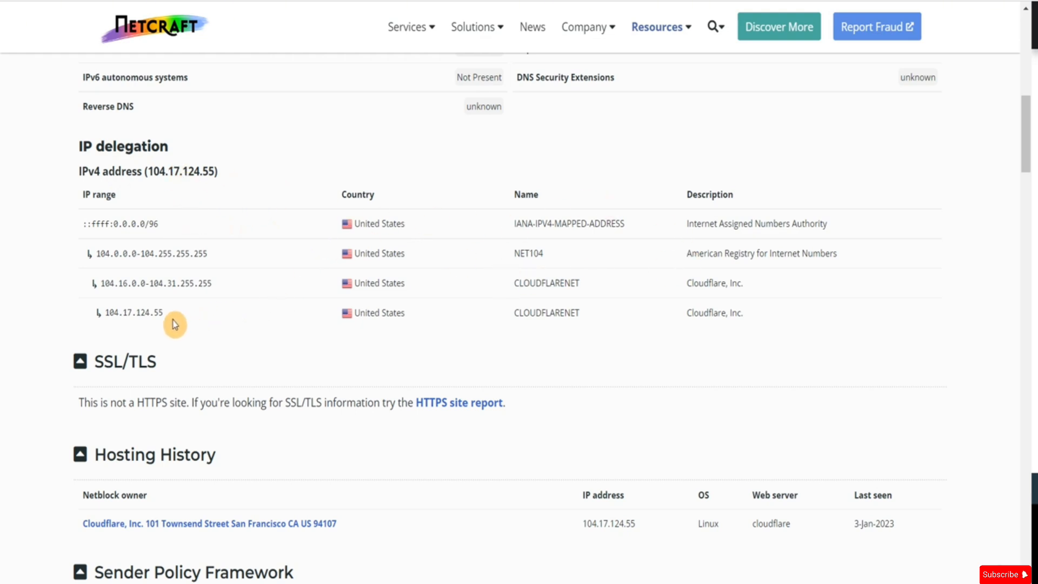
pyautogui.moveTo(174, 323); pyautogui.dragTo(86, 251)
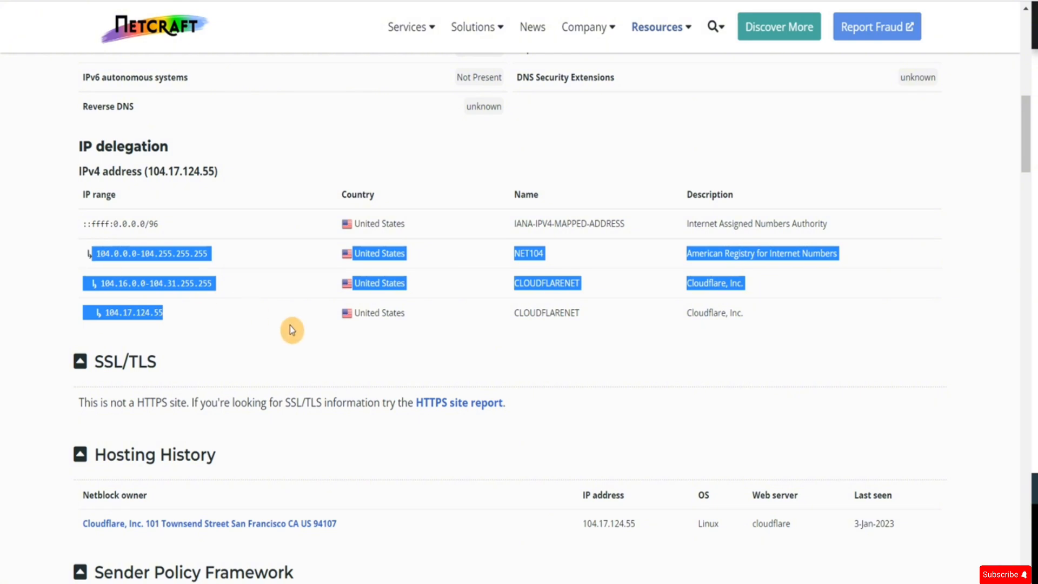
pyautogui.click(290, 330)
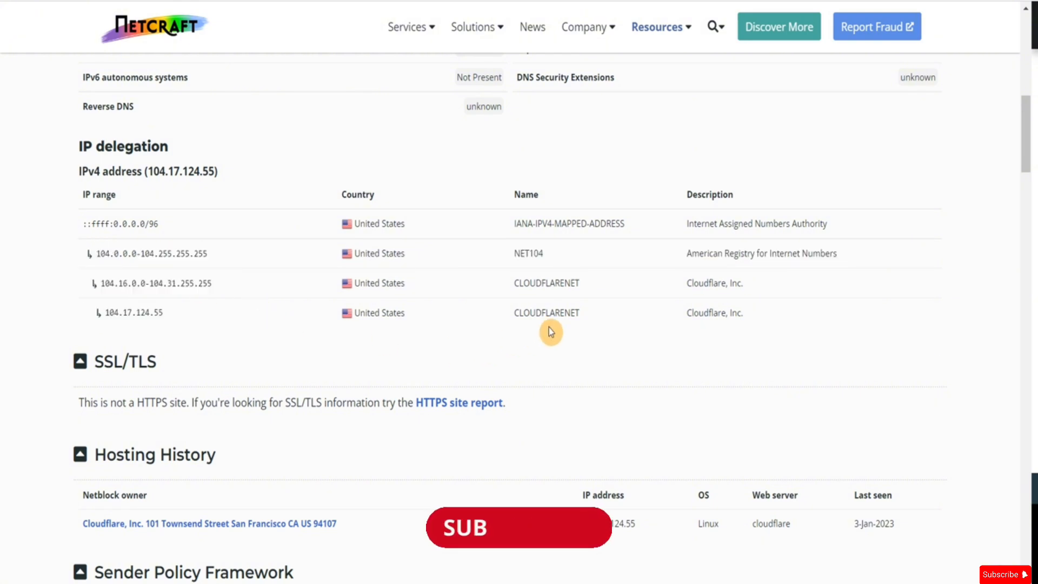
# - Check the last seen date, web server and IP address in the Hosting History section
pyautogui.scroll(-4, 563, 327)
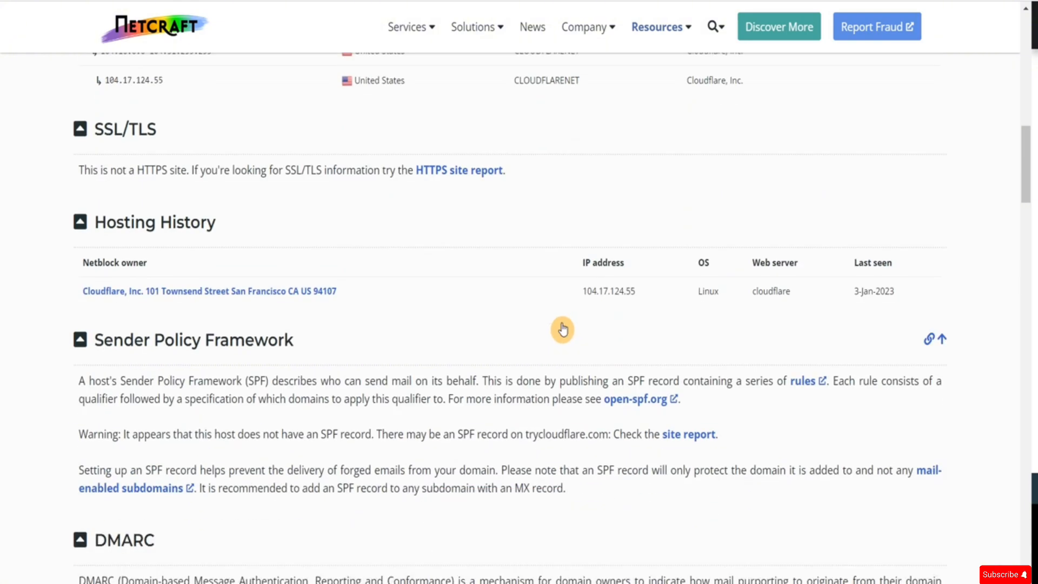
pyautogui.scroll(3, 563, 329)
pyautogui.scroll(-4, 563, 329)
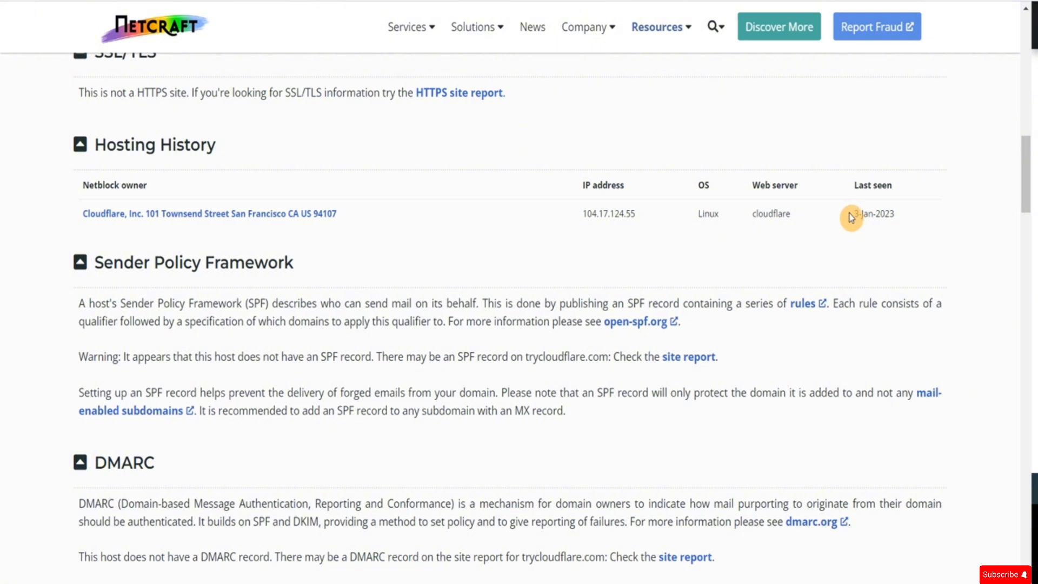
pyautogui.moveTo(851, 218); pyautogui.dragTo(919, 225)
pyautogui.click(859, 238)
pyautogui.moveTo(799, 215); pyautogui.dragTo(744, 214)
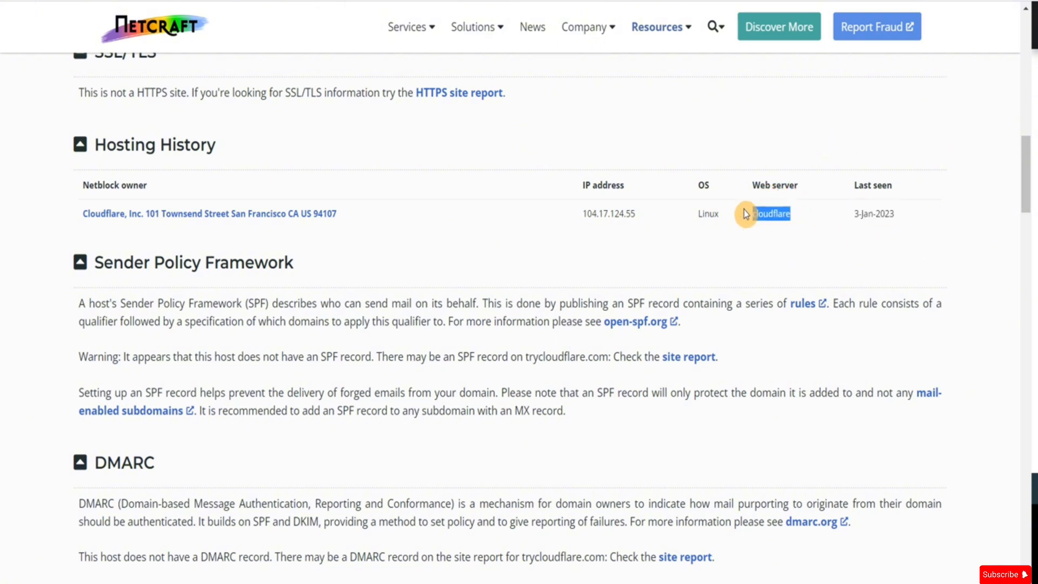
pyautogui.click(655, 228)
pyautogui.moveTo(572, 225); pyautogui.dragTo(660, 229)
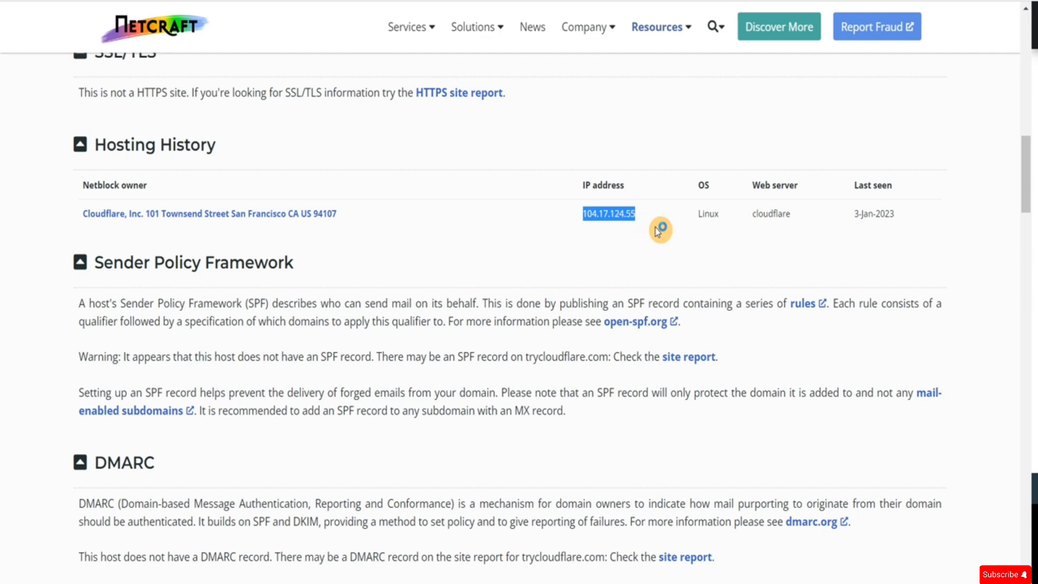
pyautogui.click(527, 257)
pyautogui.click(527, 256)
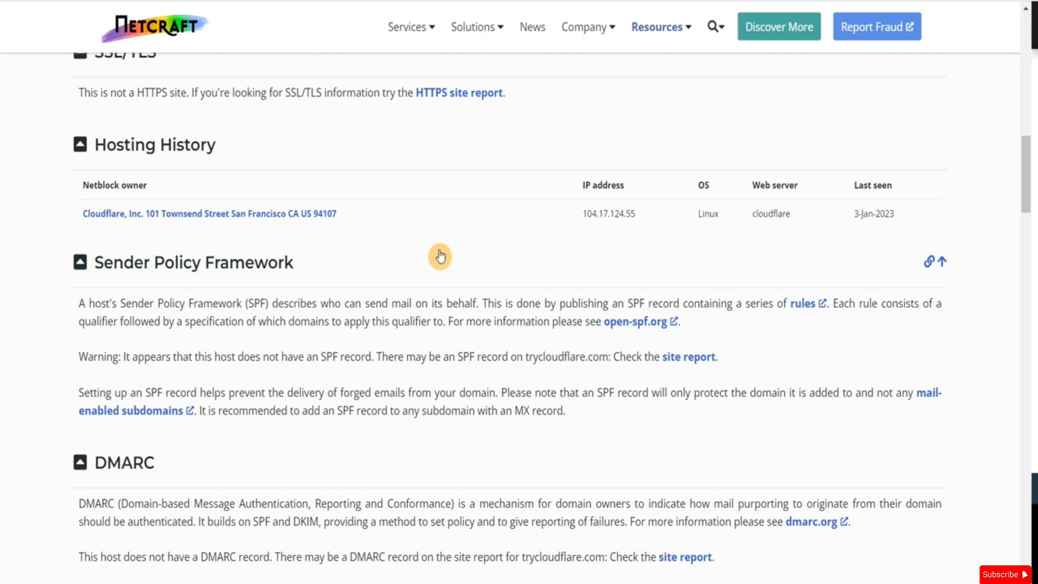
# - Read the Sender Policy Framework and DMARC sections for the host's mail authentication records
pyautogui.scroll(-4, 431, 249)
pyautogui.scroll(3, 433, 249)
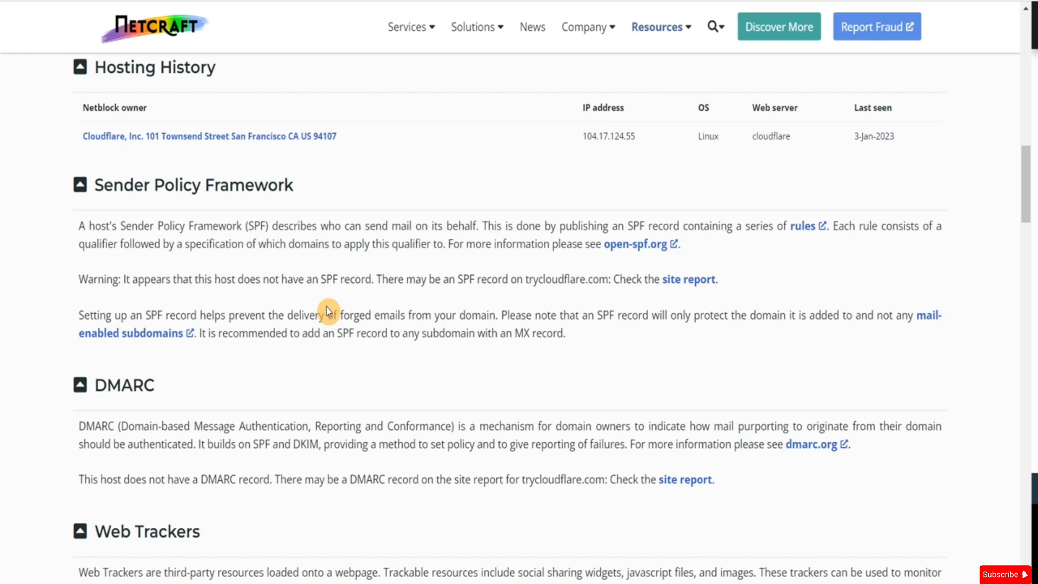
pyautogui.scroll(-1, 308, 363)
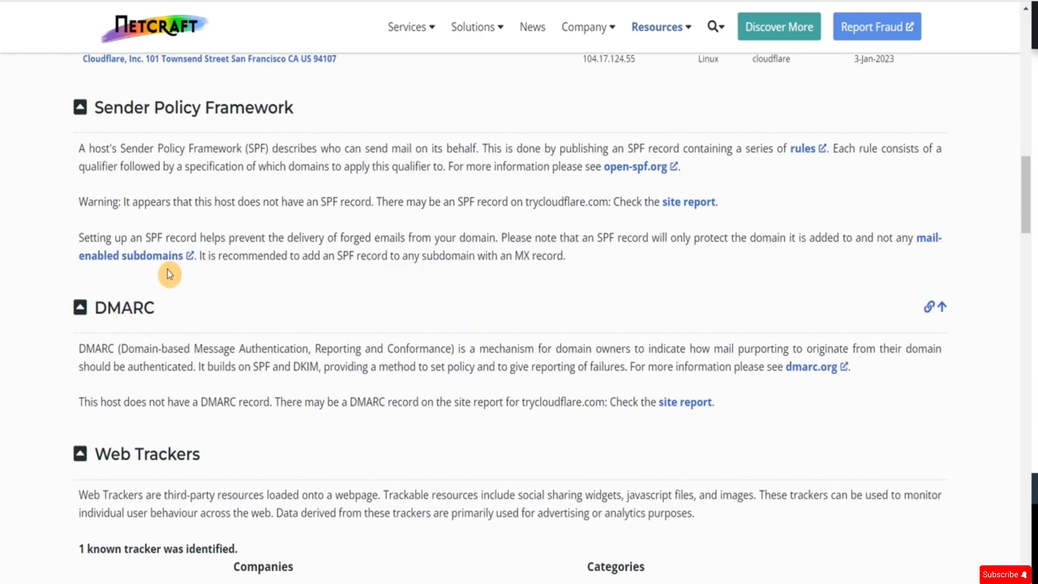
pyautogui.scroll(1, 482, 376)
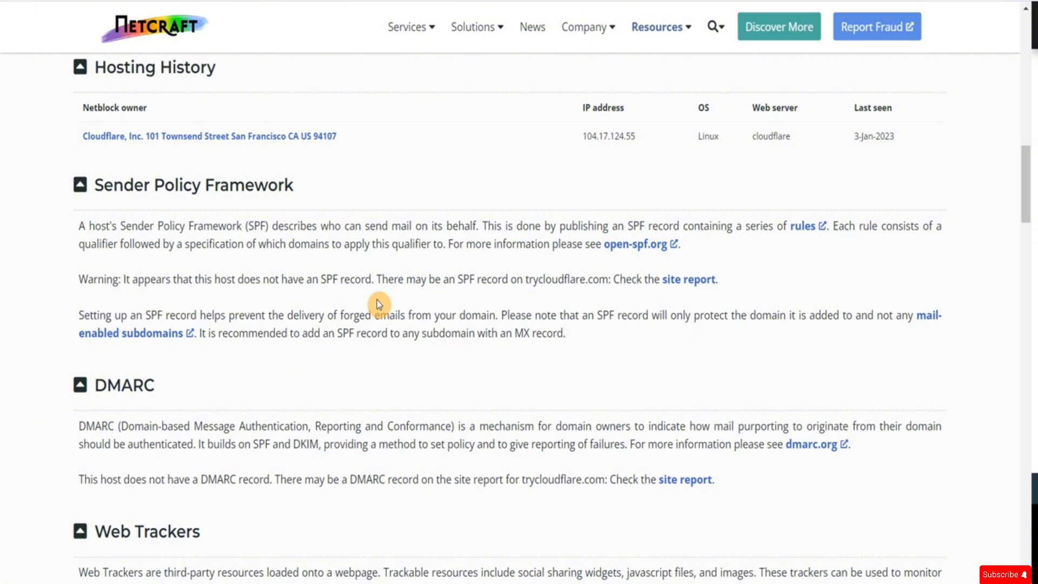
pyautogui.scroll(-1, 385, 300)
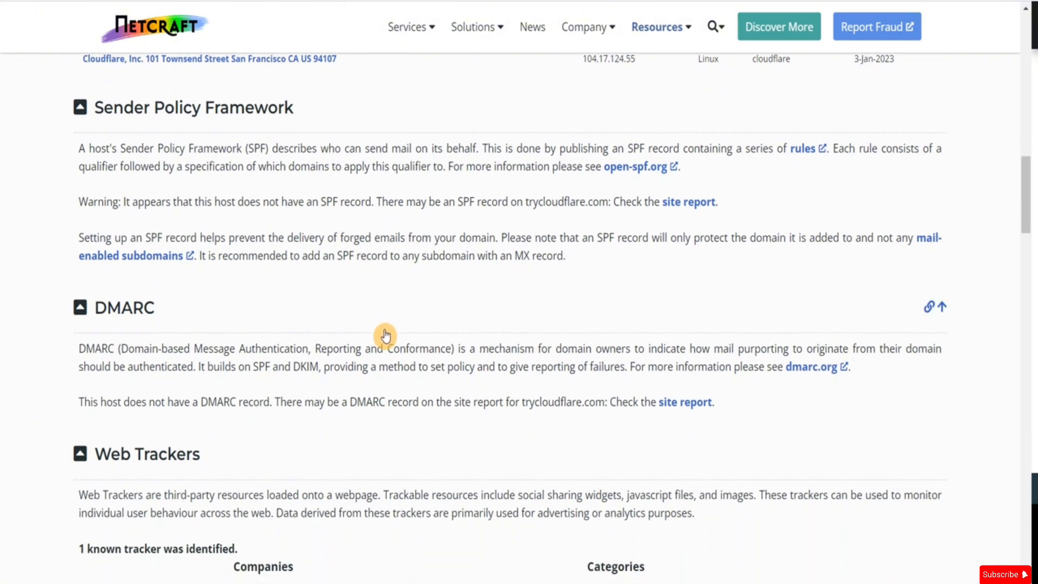
pyautogui.scroll(1, 383, 338)
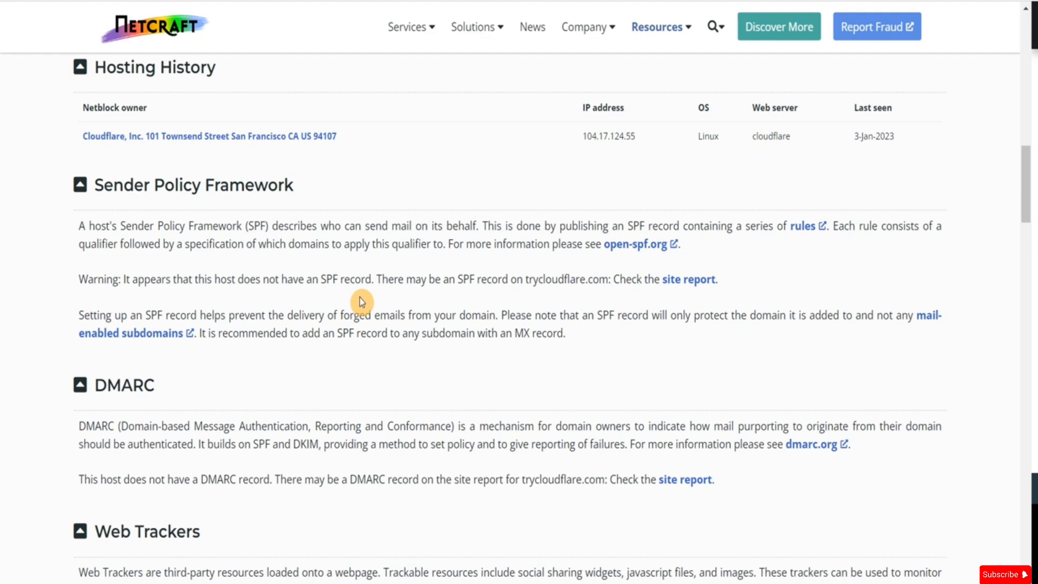
pyautogui.scroll(-3, 358, 299)
pyautogui.scroll(1, 352, 292)
pyautogui.scroll(1, 352, 290)
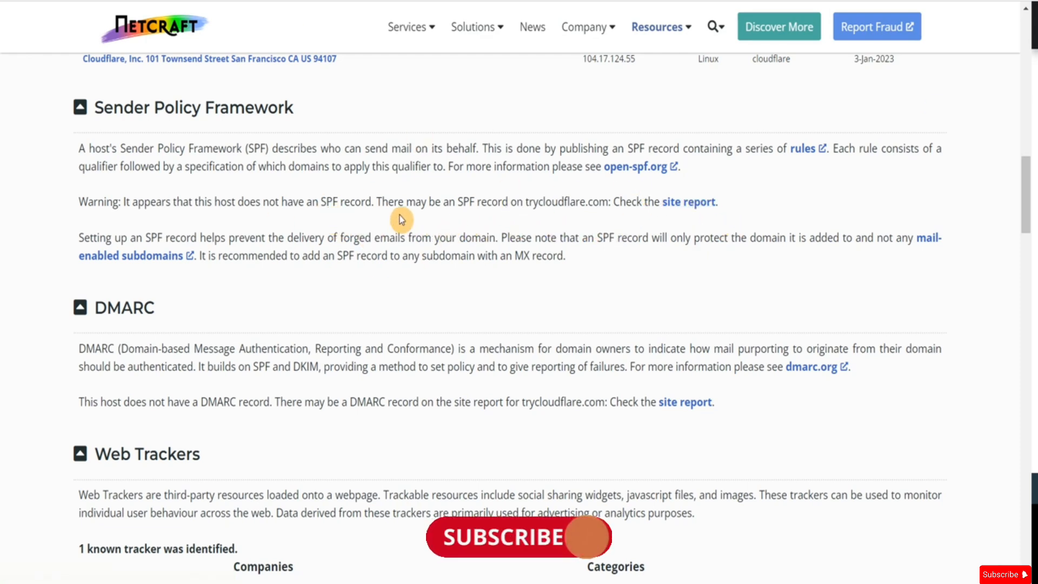
# - Review the Web Trackers section with its company and category charts
pyautogui.scroll(-6, 342, 270)
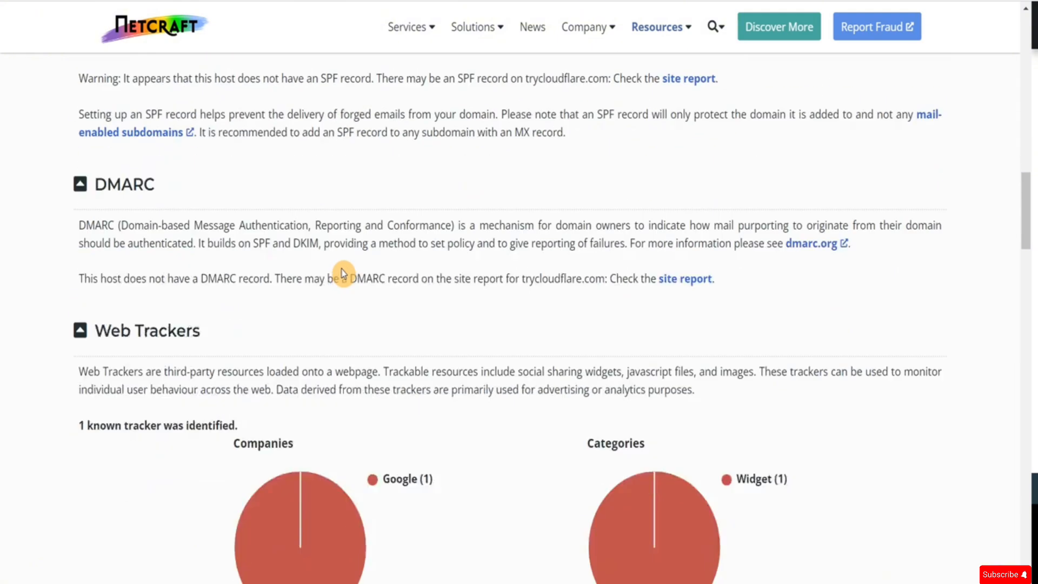
pyautogui.scroll(-1, 343, 269)
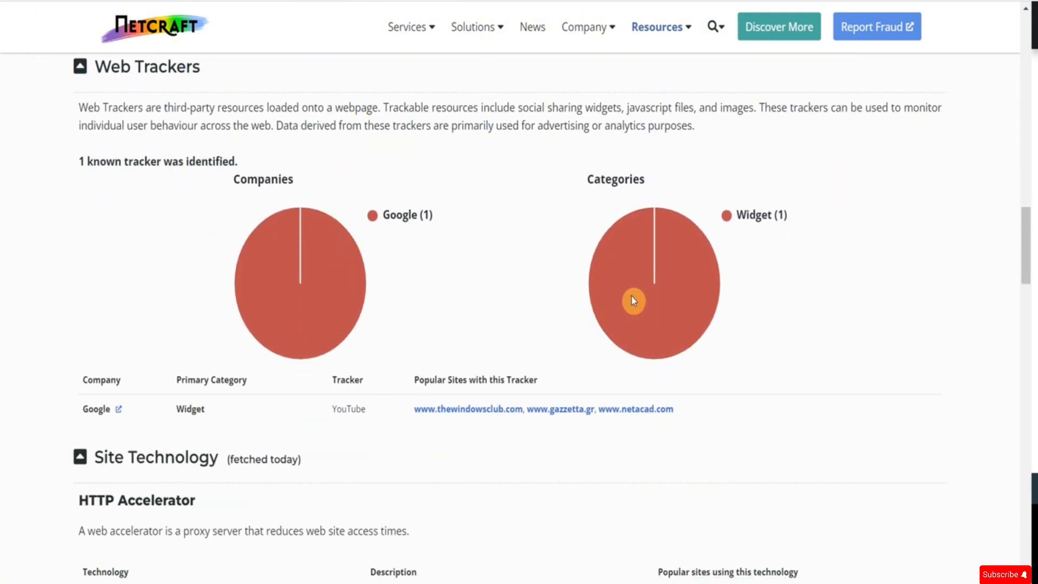
pyautogui.moveTo(615, 320)
pyautogui.scroll(1, 184, 267)
pyautogui.scroll(-1, 175, 249)
# - Examine the server-side and client-side technologies listed in the Site Technology section
pyautogui.scroll(-2, 436, 300)
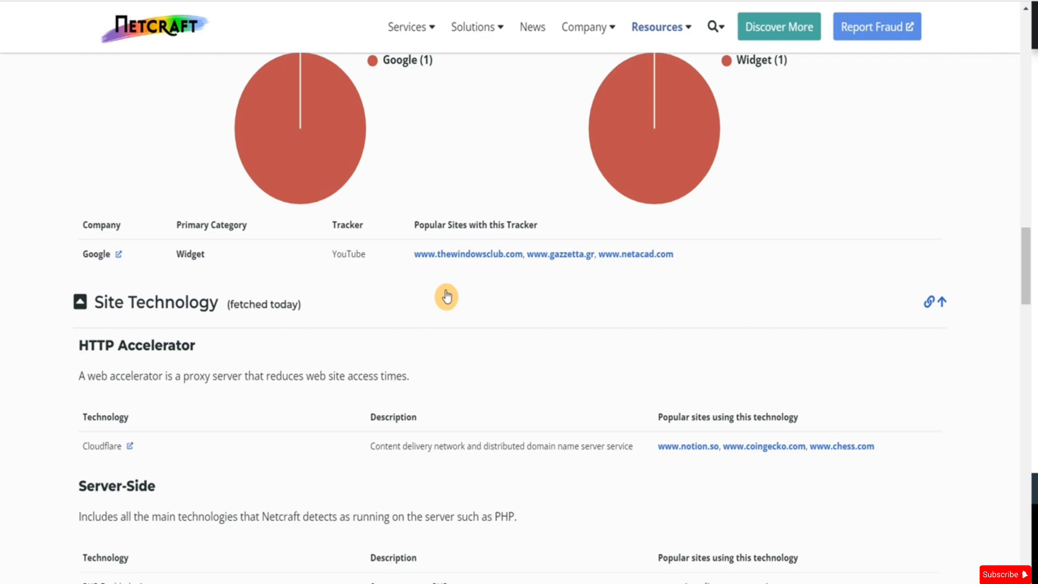
pyautogui.scroll(-1, 417, 303)
pyautogui.scroll(-5, 347, 249)
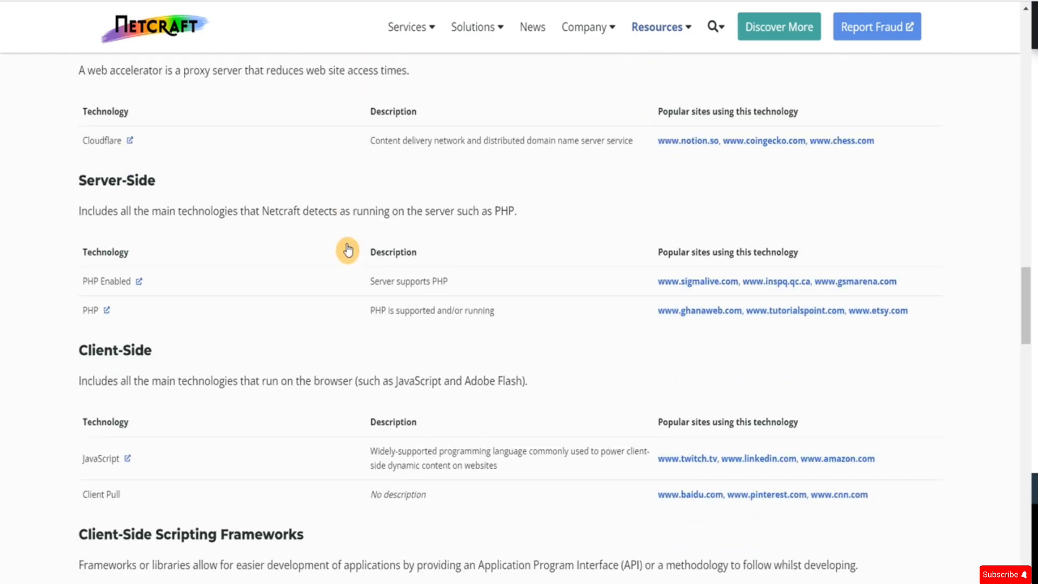
pyautogui.scroll(1, 347, 249)
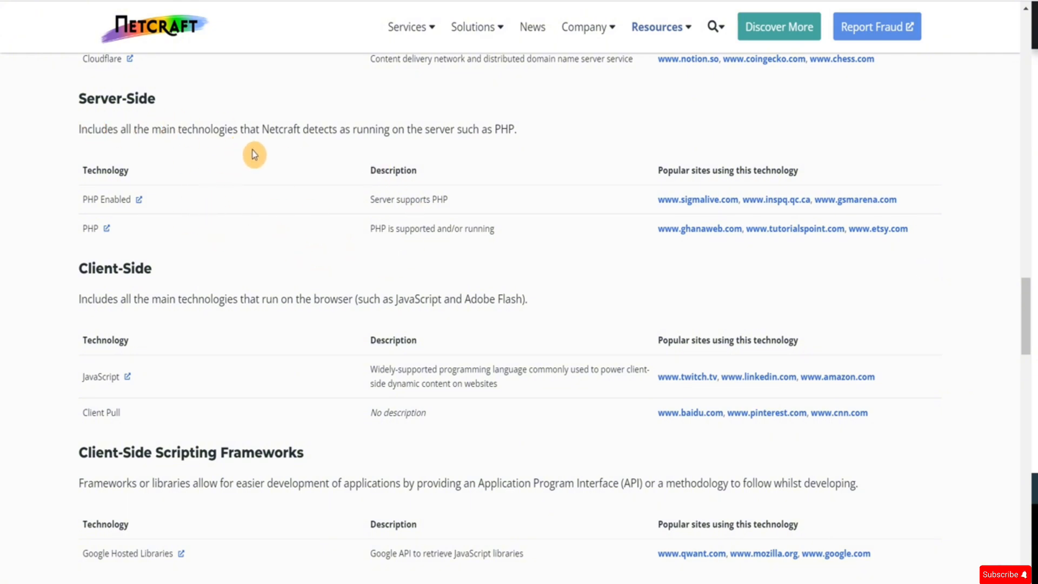
# - Review the report's remaining technology sections, from client-side scripting frameworks and content delivery network to HTTP compression, doctype and HTML 5
pyautogui.scroll(-3, 252, 153)
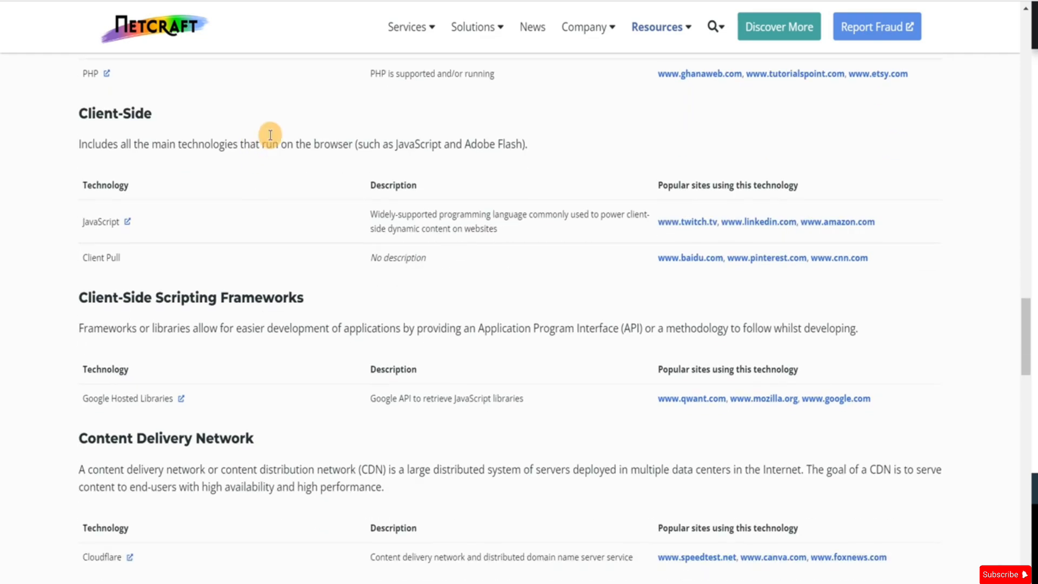
pyautogui.scroll(-3, 263, 168)
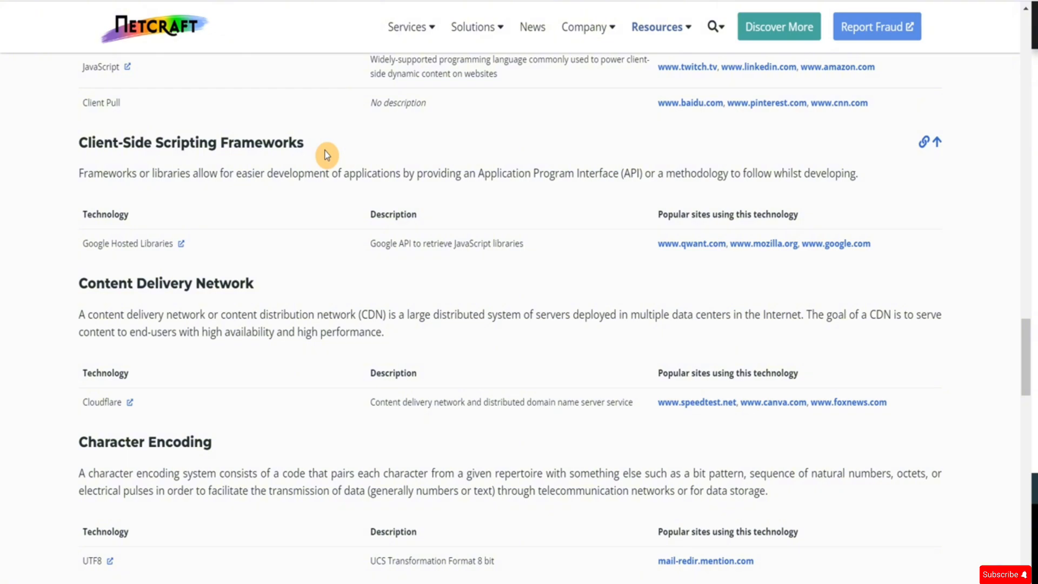
pyautogui.scroll(-7, 299, 310)
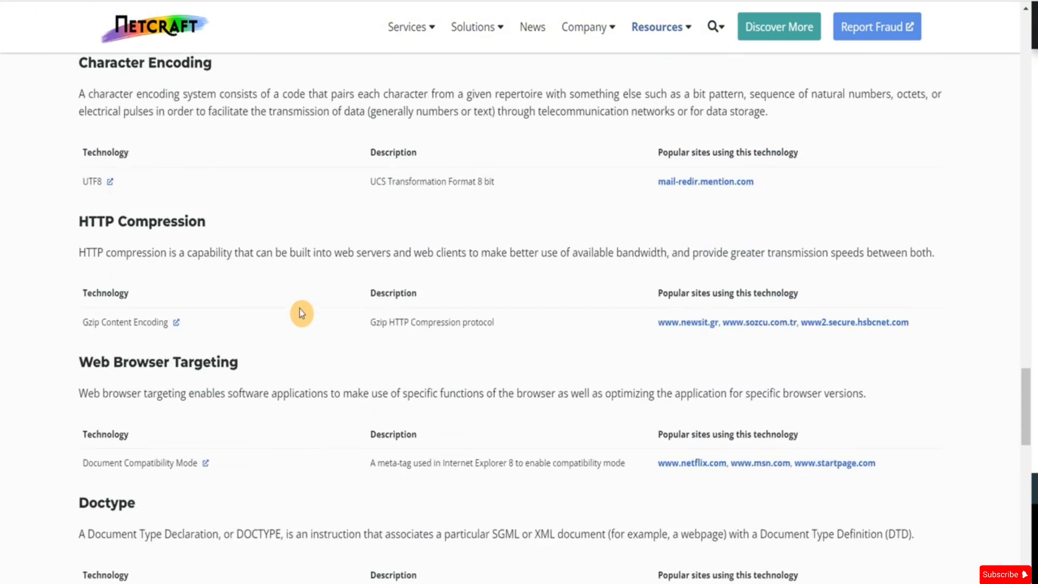
pyautogui.scroll(-6, 301, 314)
pyautogui.scroll(2, 301, 314)
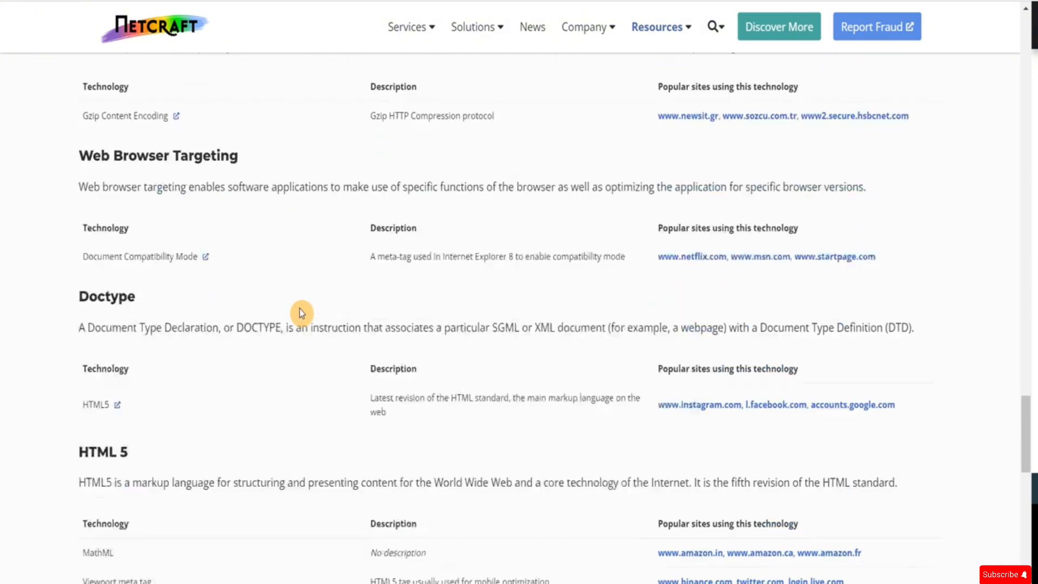
pyautogui.scroll(20, 301, 313)
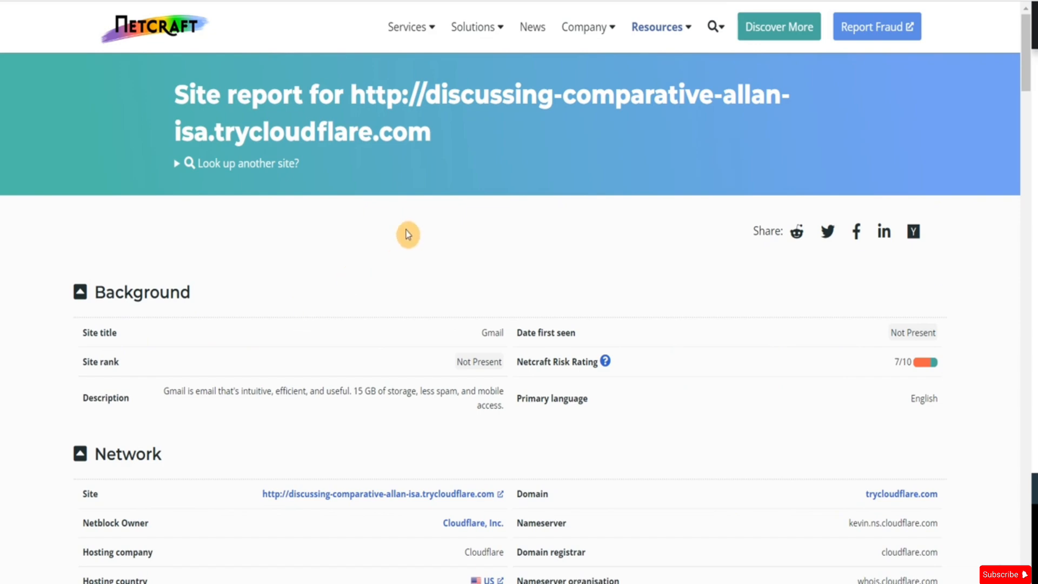
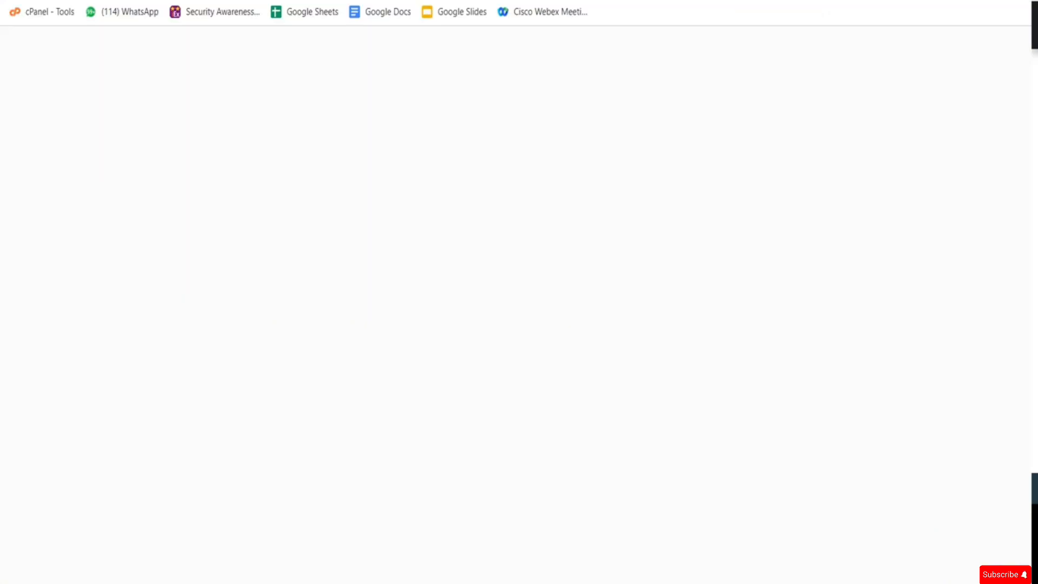
# - Search Google for "spf checker" in a new tab and look through the results
pyautogui.write('spf')
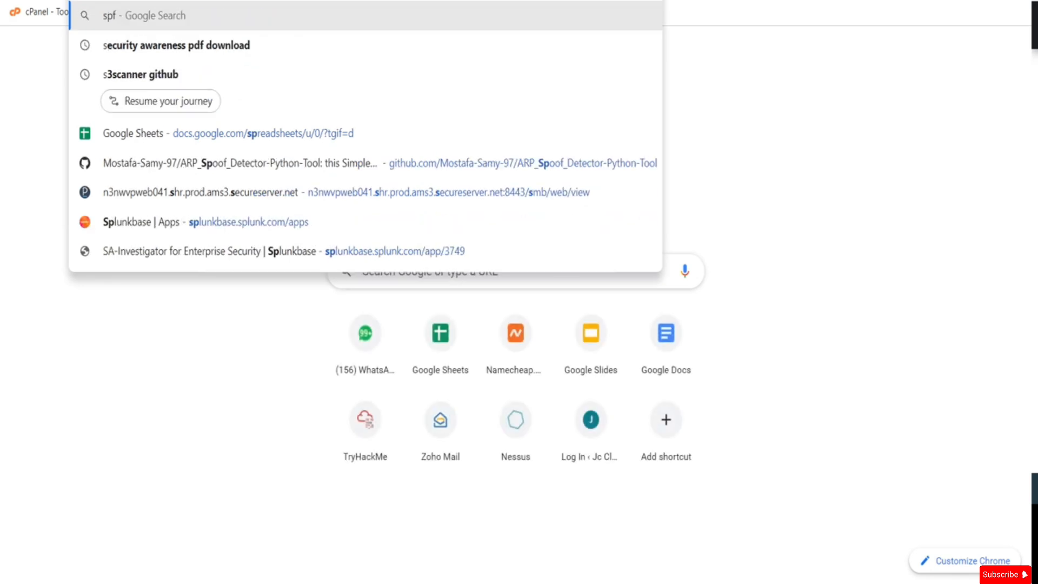
pyautogui.press('Return')
pyautogui.write('spf checker')
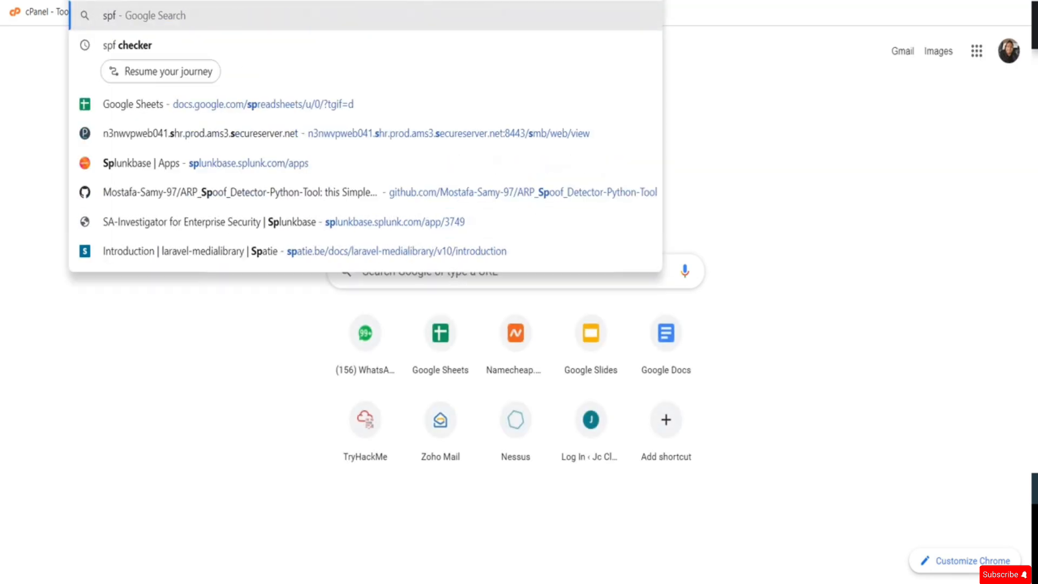
pyautogui.press('Return')
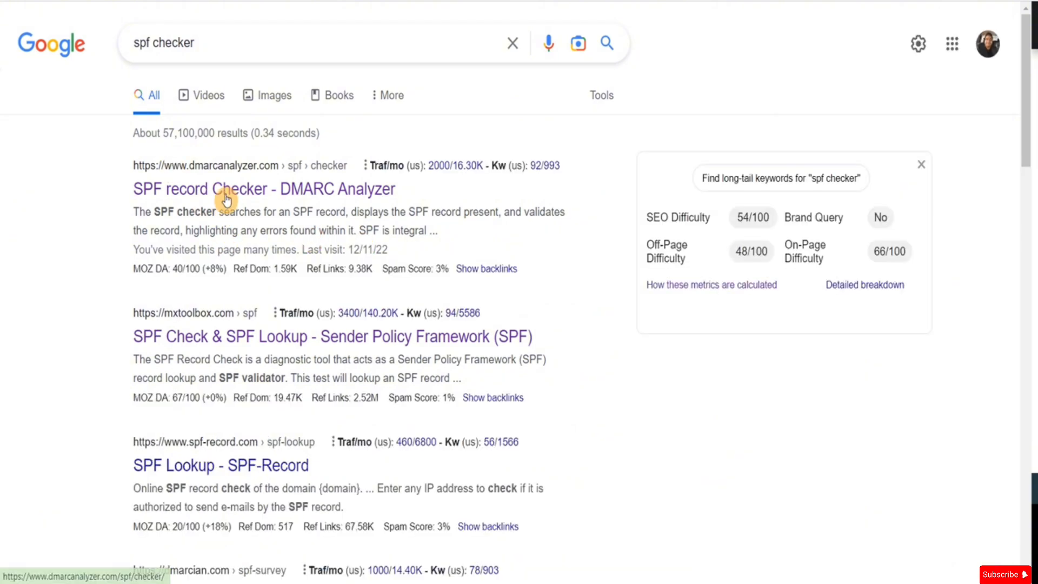
pyautogui.scroll(-3, 147, 219)
pyautogui.scroll(-2, 147, 219)
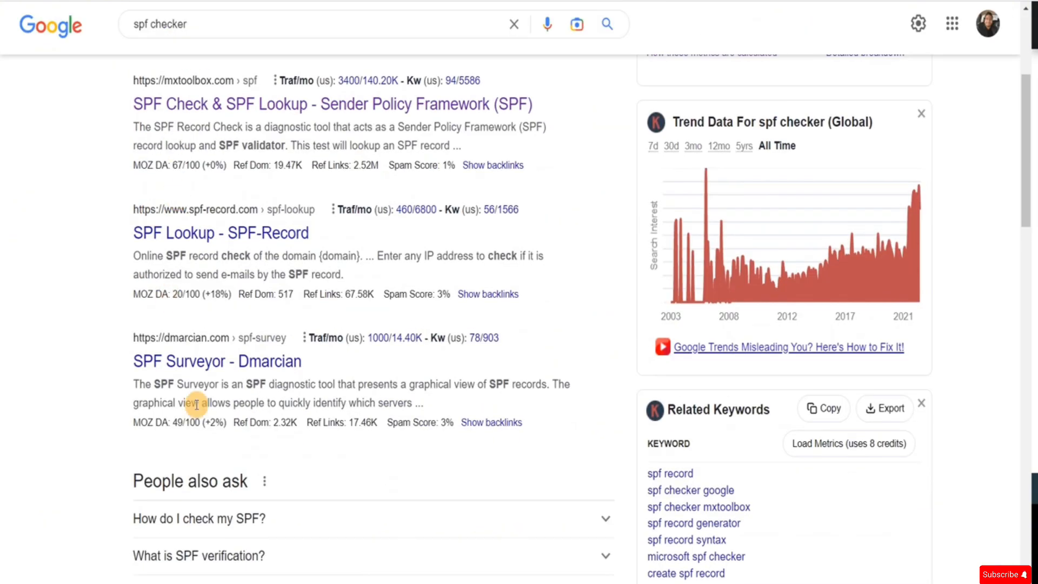
pyautogui.scroll(5, 197, 431)
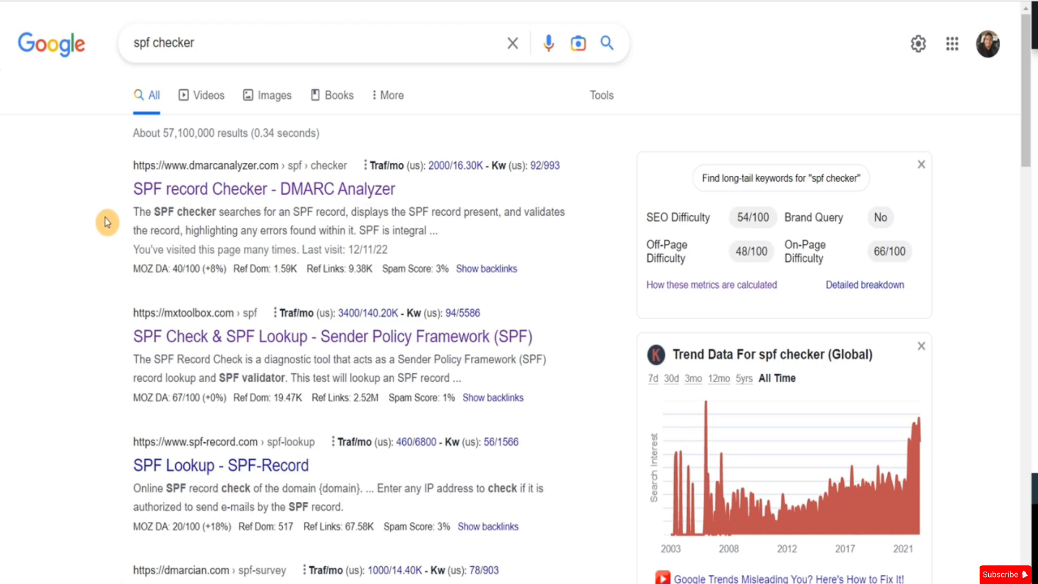
# - Open the DMARC Analyzer SPF record checker and the MXToolbox SPF lookup results in separate new tabs
pyautogui.rightClick(176, 193)
pyautogui.click(205, 203)
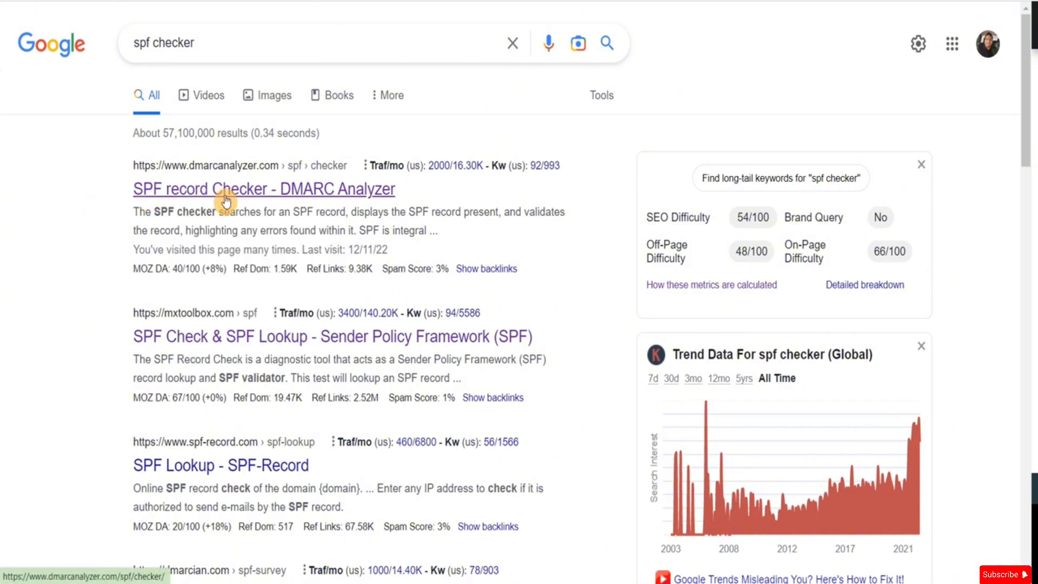
pyautogui.rightClick(219, 342)
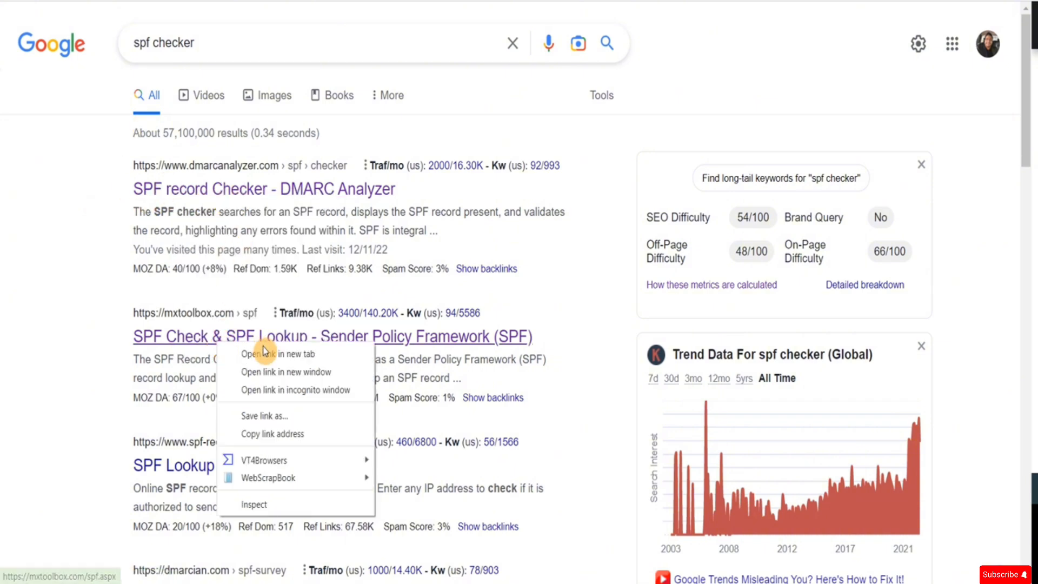
pyautogui.click(268, 354)
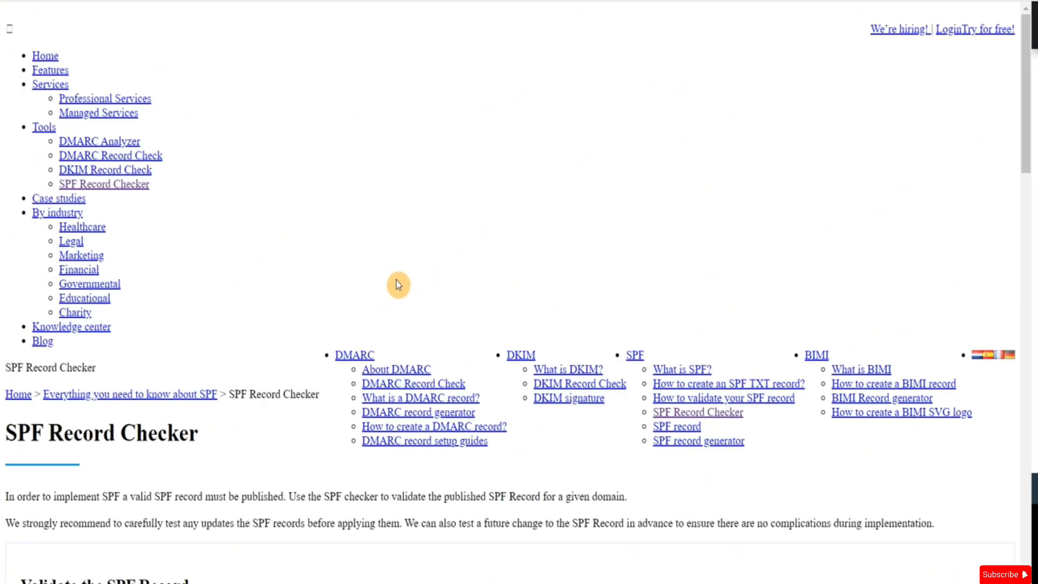
pyautogui.scroll(-4, 277, 263)
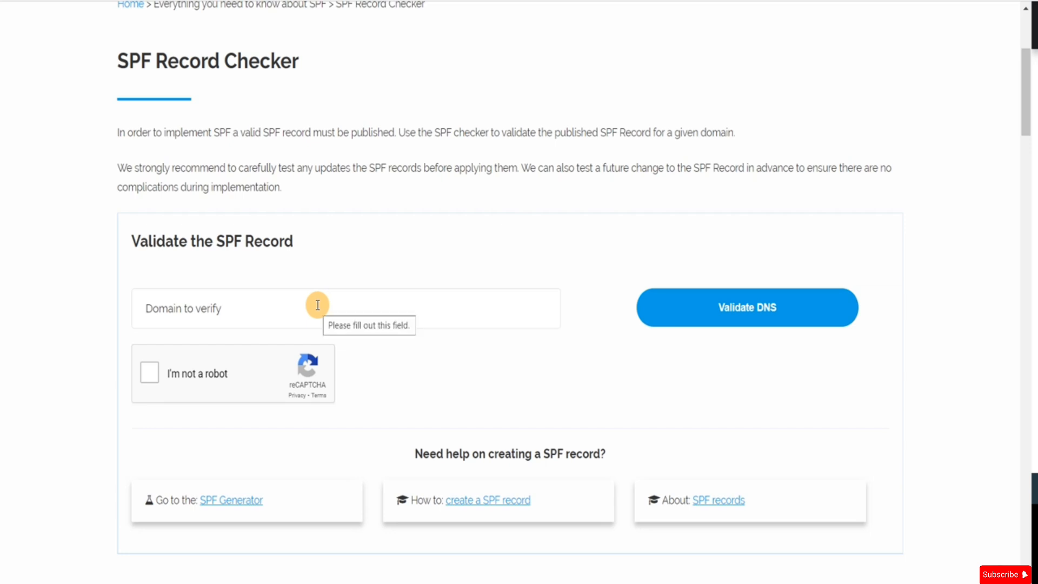
pyautogui.click(306, 304)
pyautogui.write('http://discussing-comparative-allan-isa.trycloudflare.com')
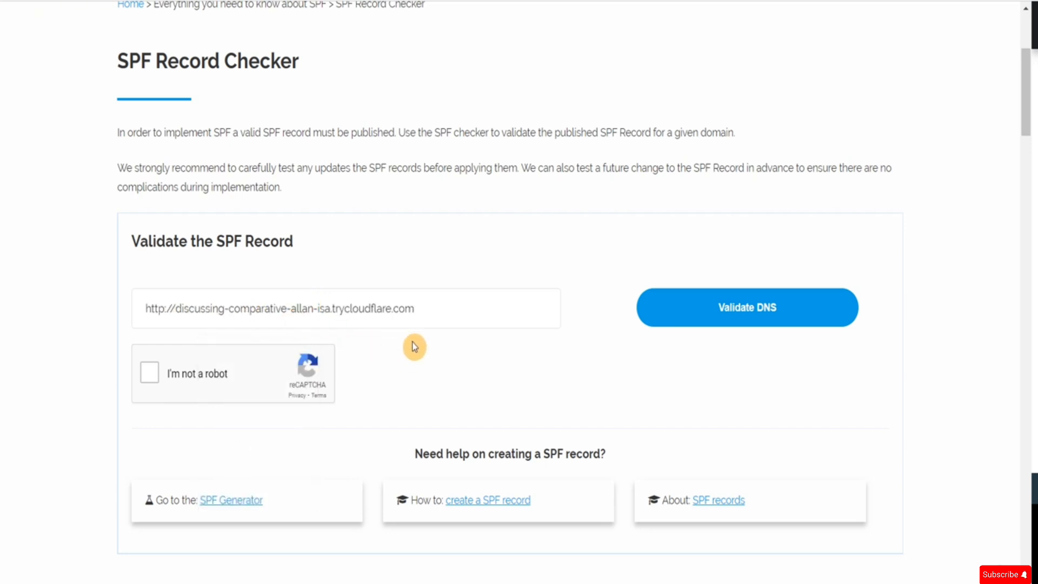
pyautogui.moveTo(176, 308); pyautogui.dragTo(136, 311)
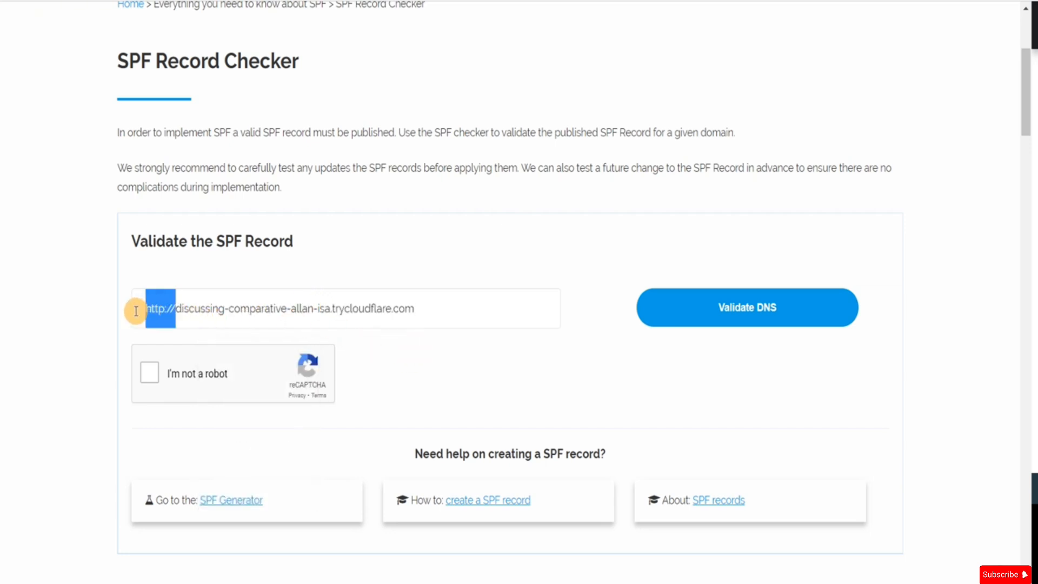
pyautogui.press('BackSpace')
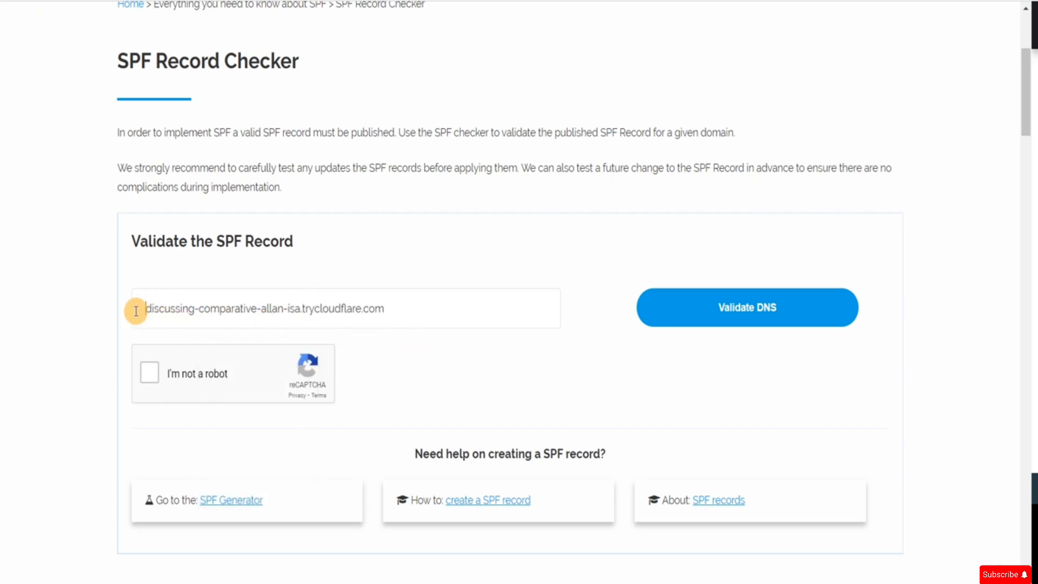
pyautogui.click(148, 387)
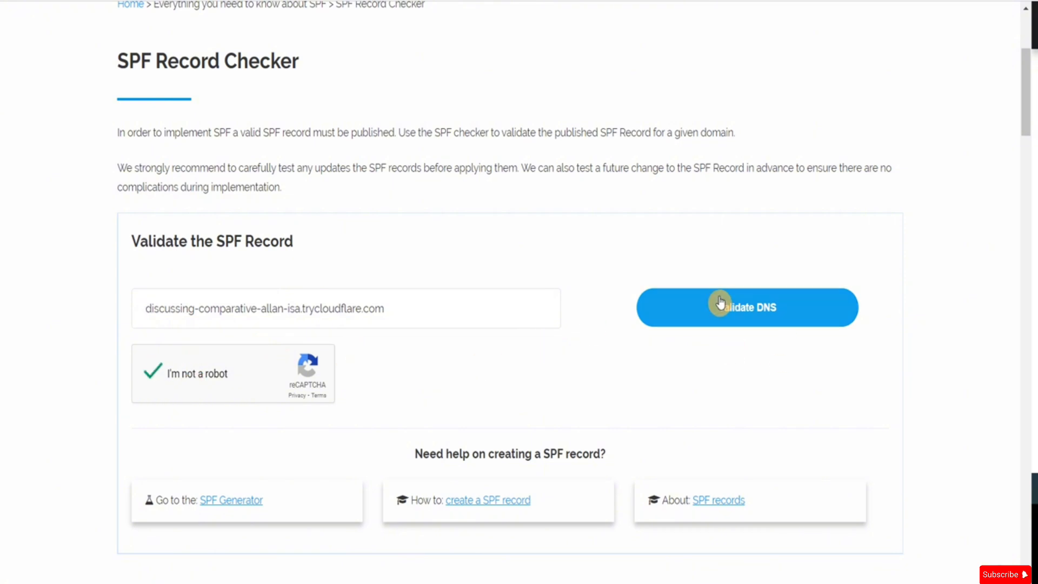
# - Validate the domain's DNS and read the SPF results shown for it
pyautogui.click(744, 319)
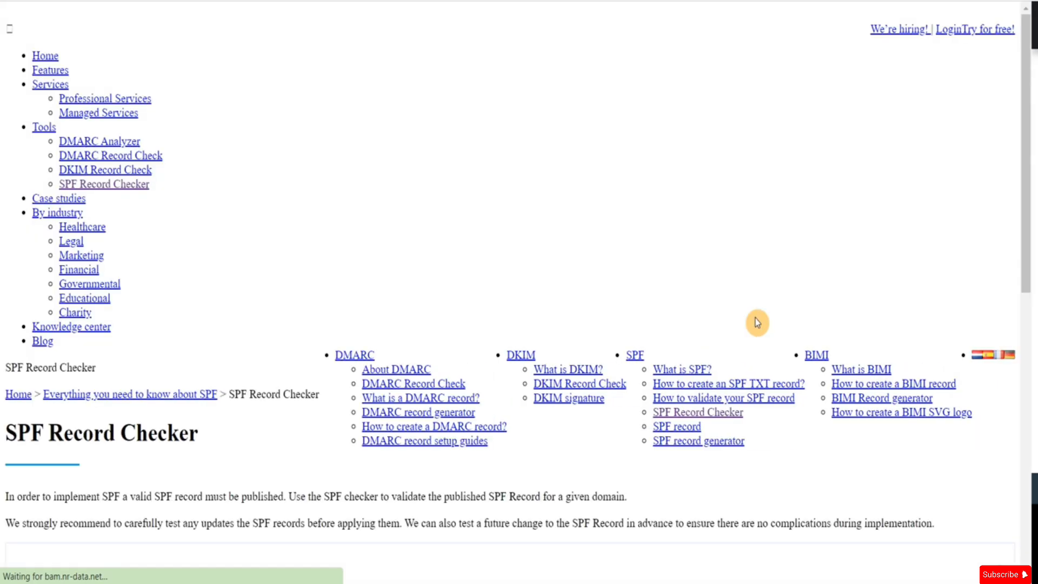
pyautogui.scroll(-5, 479, 276)
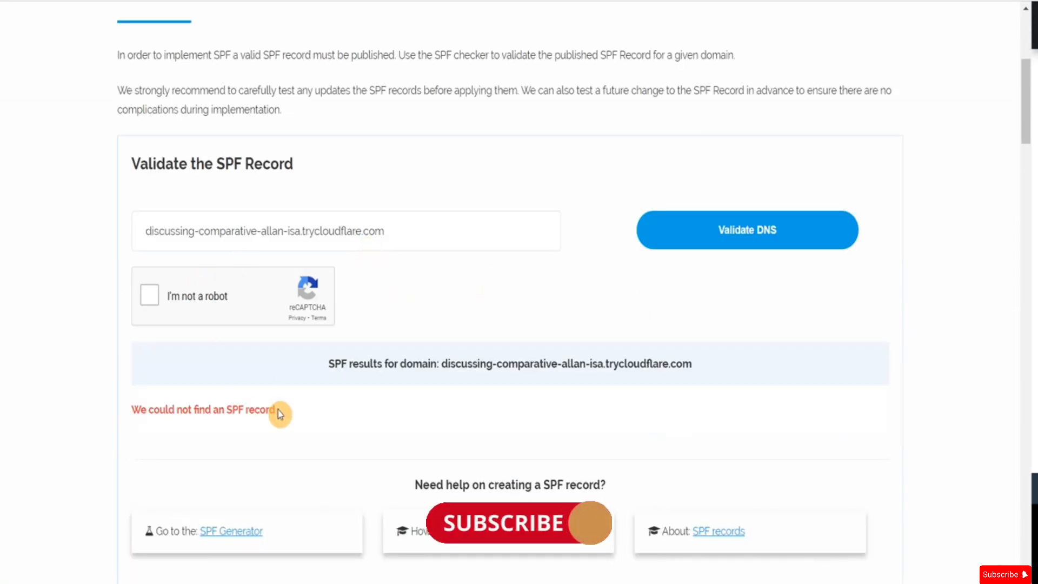
pyautogui.moveTo(277, 409); pyautogui.dragTo(132, 410)
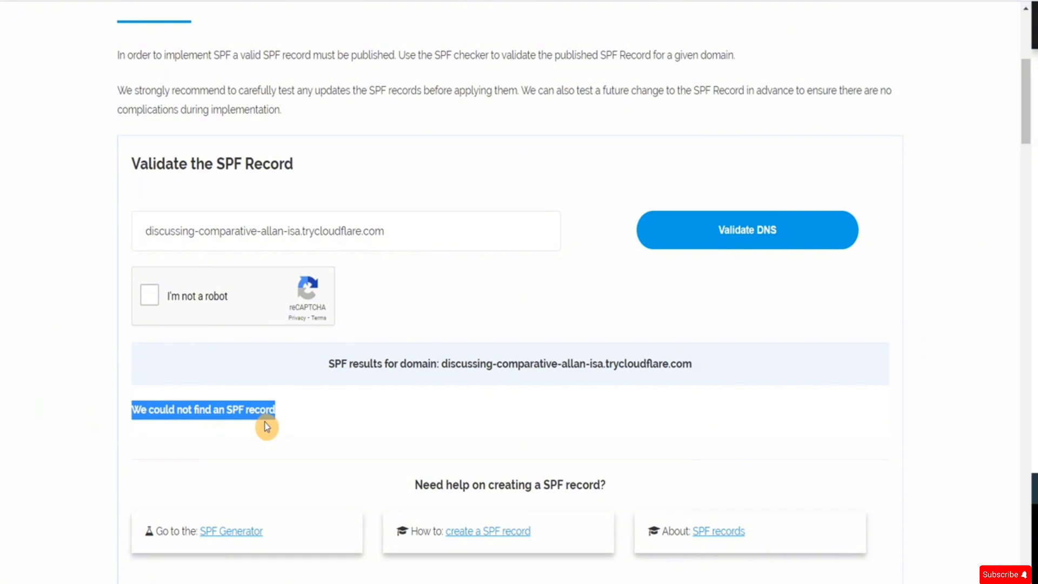
pyautogui.click(280, 416)
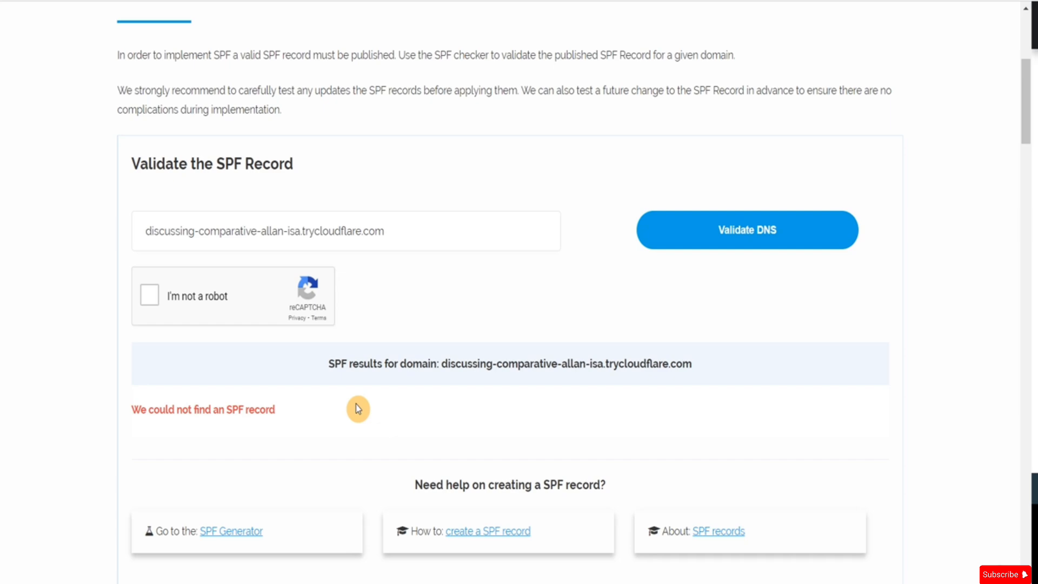
pyautogui.scroll(5, 358, 409)
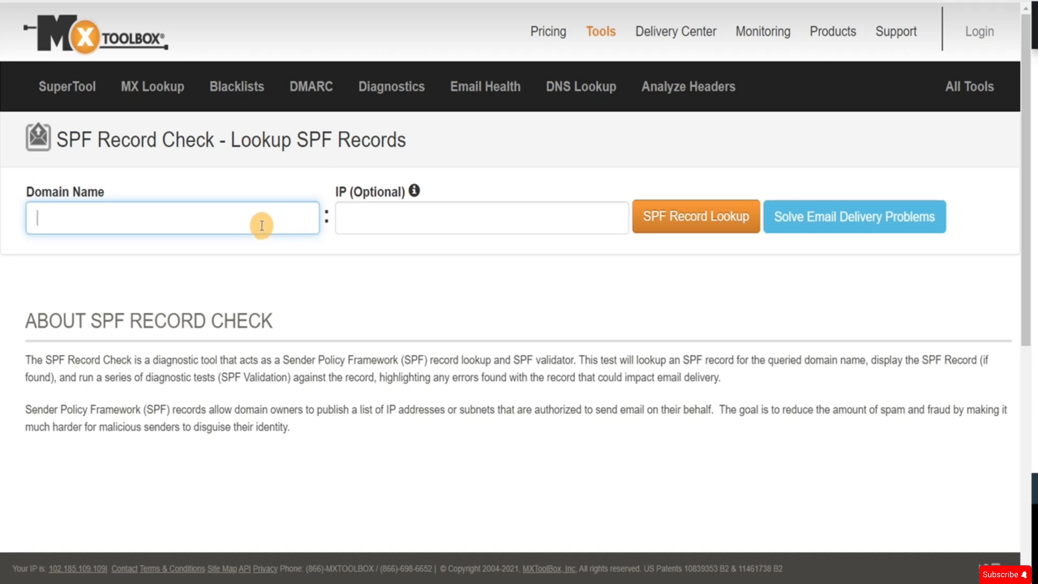
pyautogui.hotkey('ctrl', 'v')
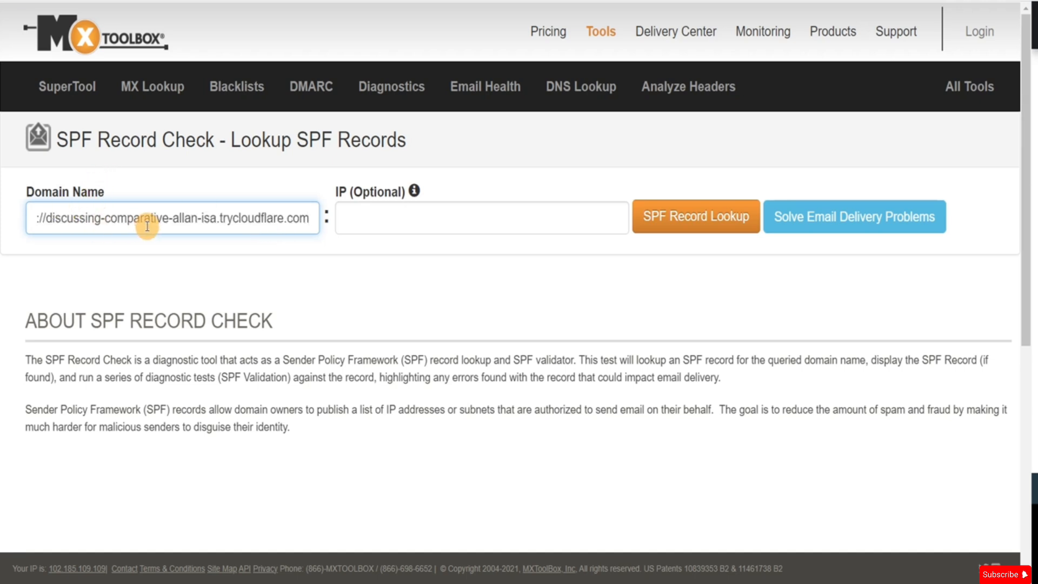
pyautogui.moveTo(40, 219); pyautogui.dragTo(2, 220)
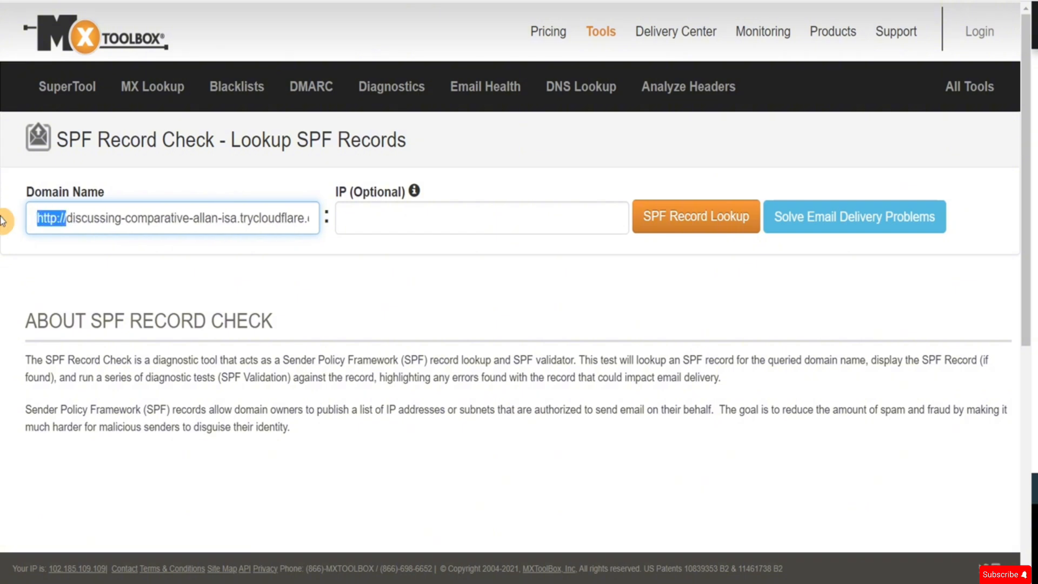
pyautogui.press('BackSpace')
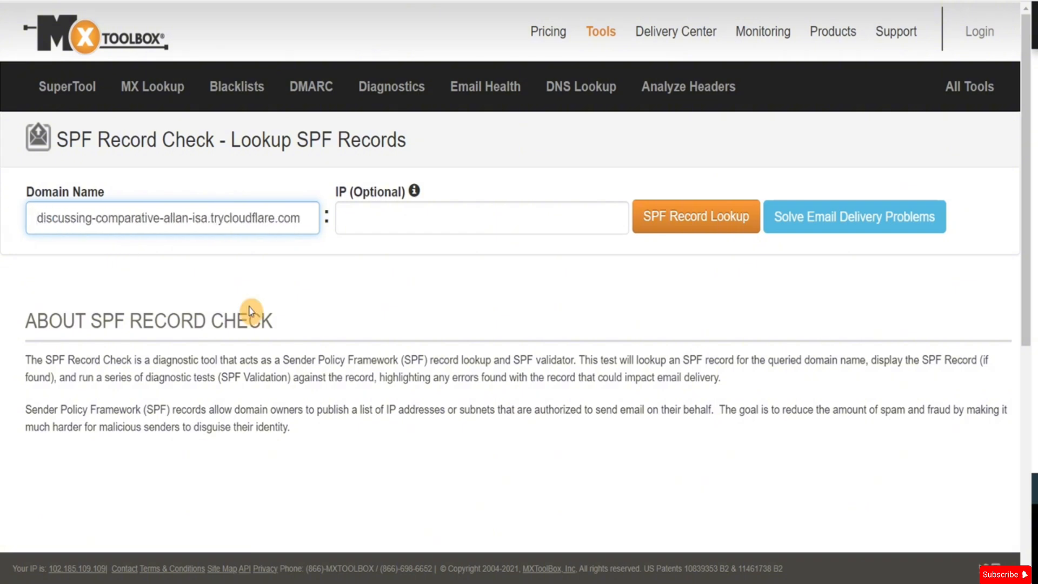
pyautogui.click(712, 218)
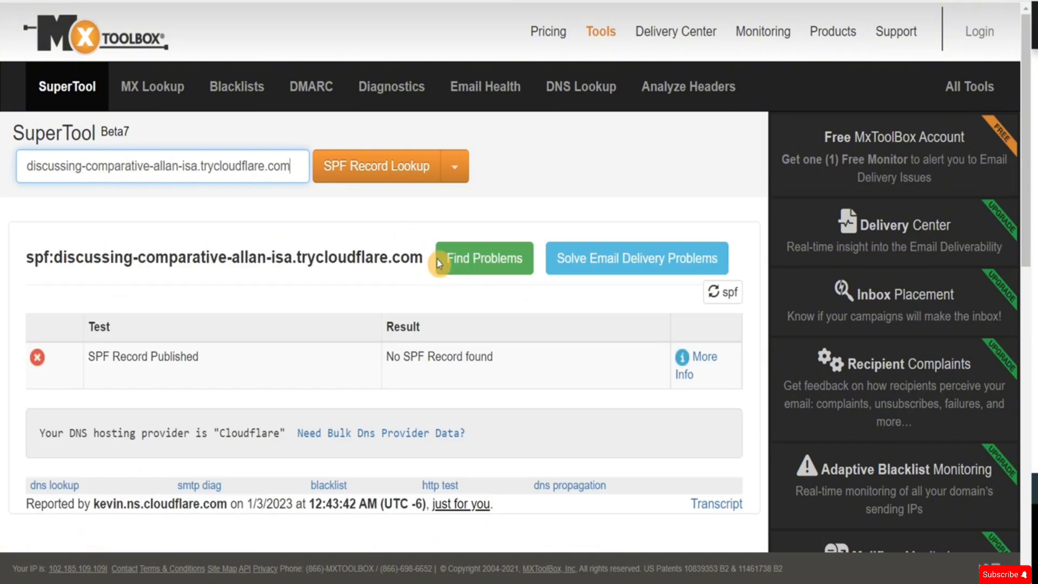
pyautogui.scroll(-2, 245, 253)
pyautogui.scroll(-1, 245, 253)
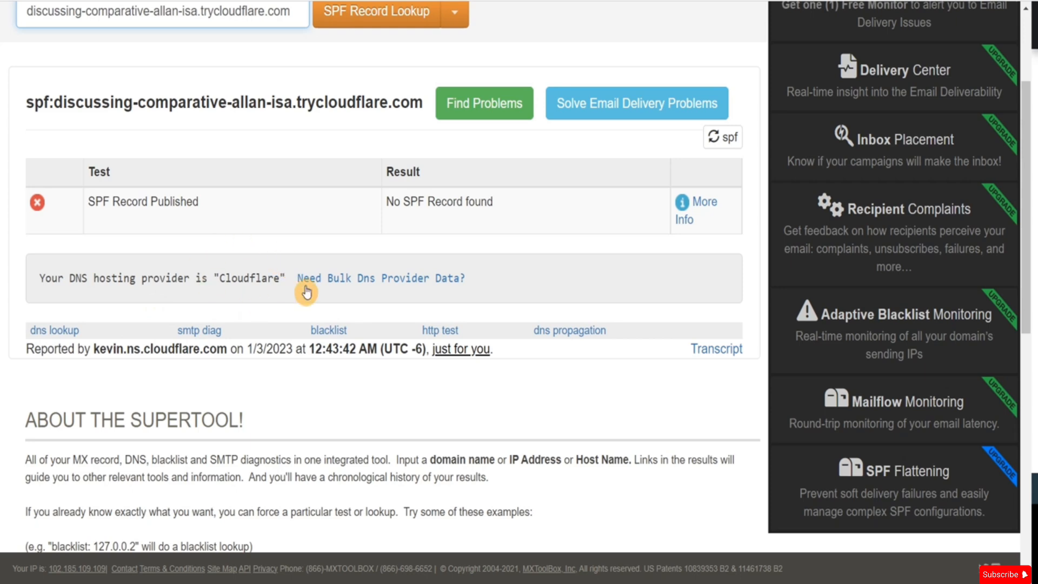
pyautogui.scroll(3, 335, 317)
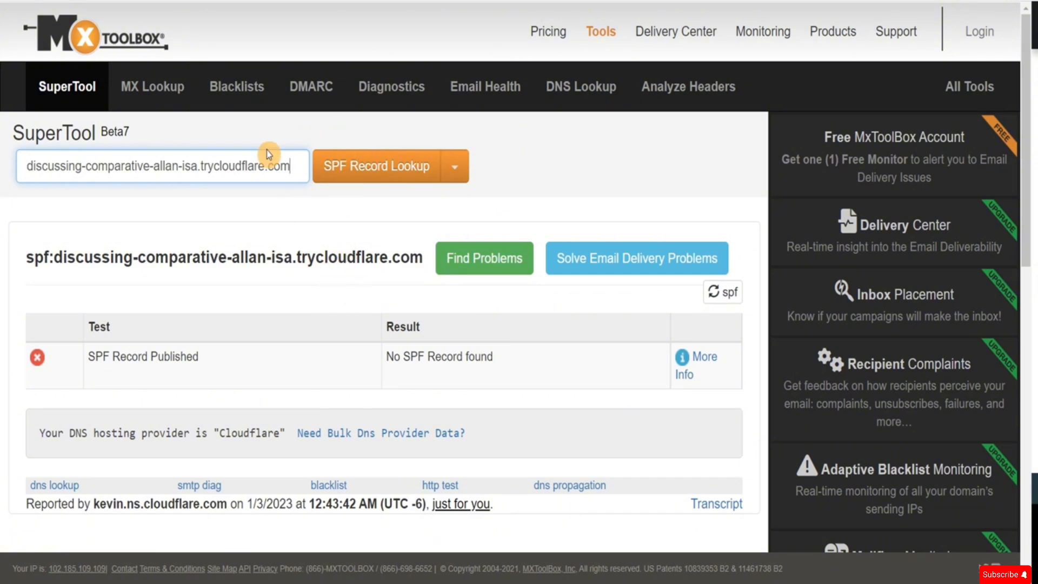
# - Revisit the Netcraft site report, the DMARC Analyzer SPF checker and the MXToolbox SPF lookup to compare the three tools
pyautogui.click(268, 5)
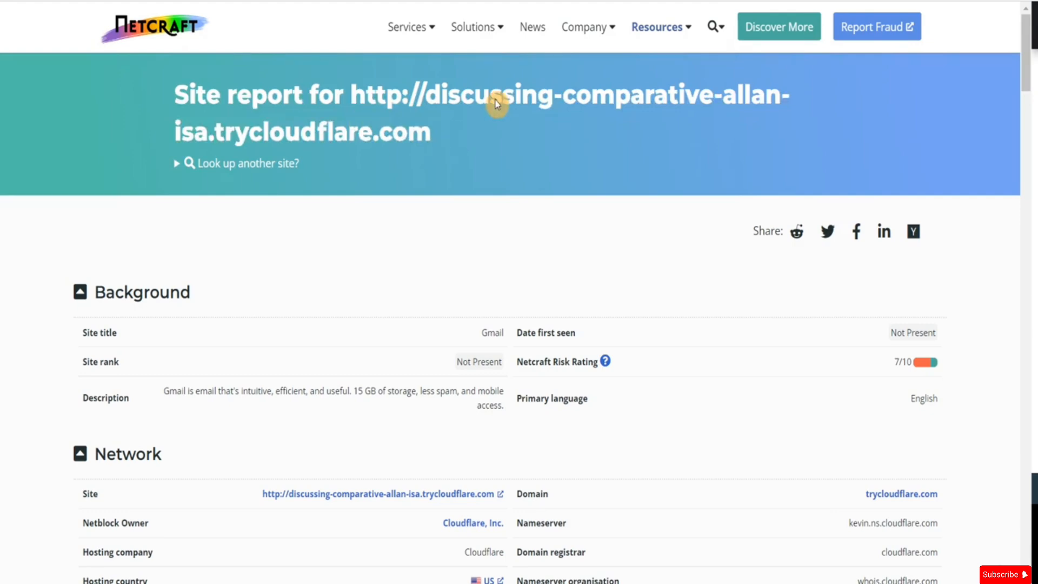
pyautogui.click(390, 1)
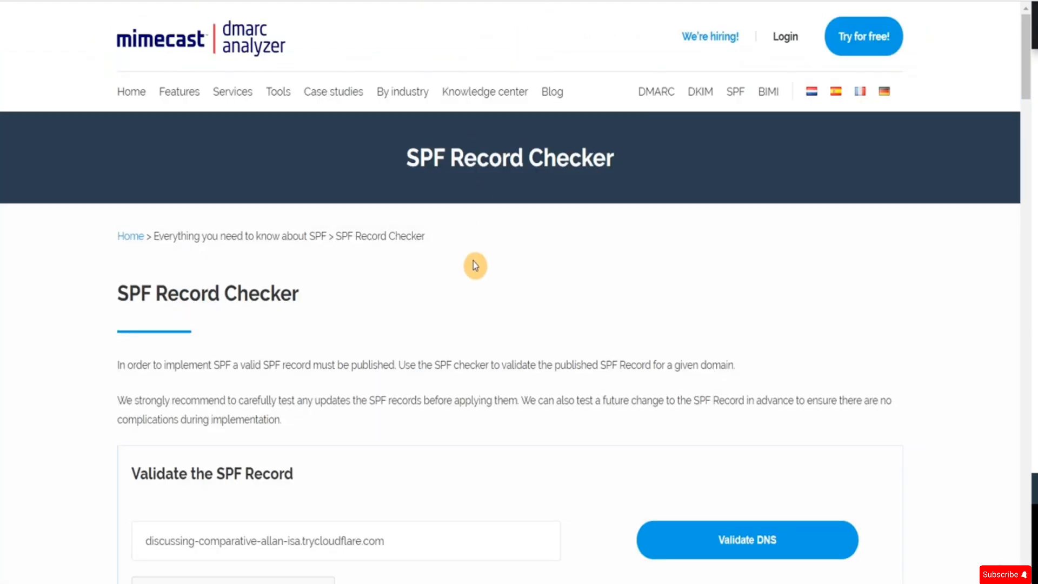
pyautogui.click(217, 2)
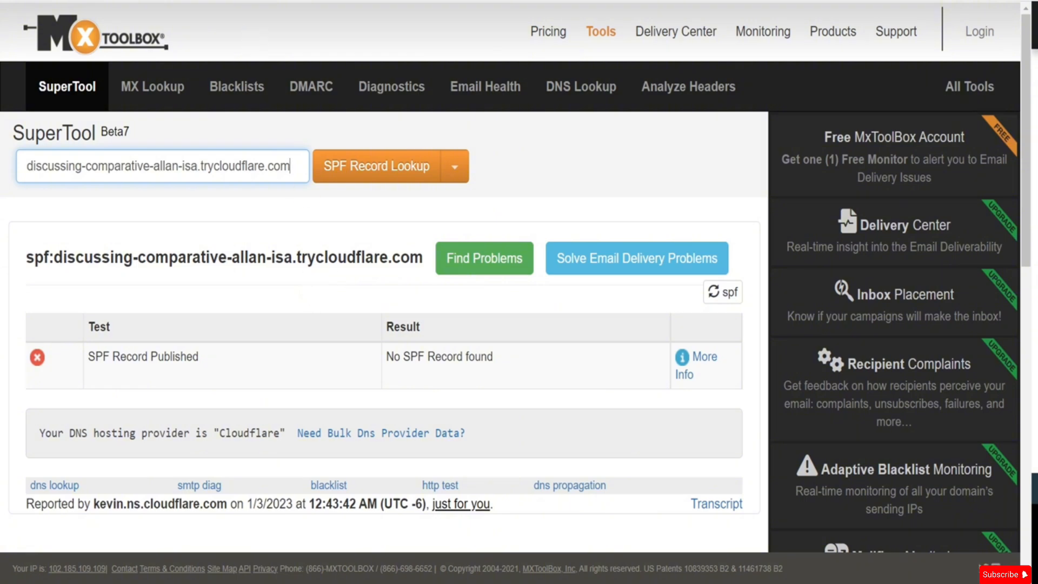
pyautogui.click(275, 2)
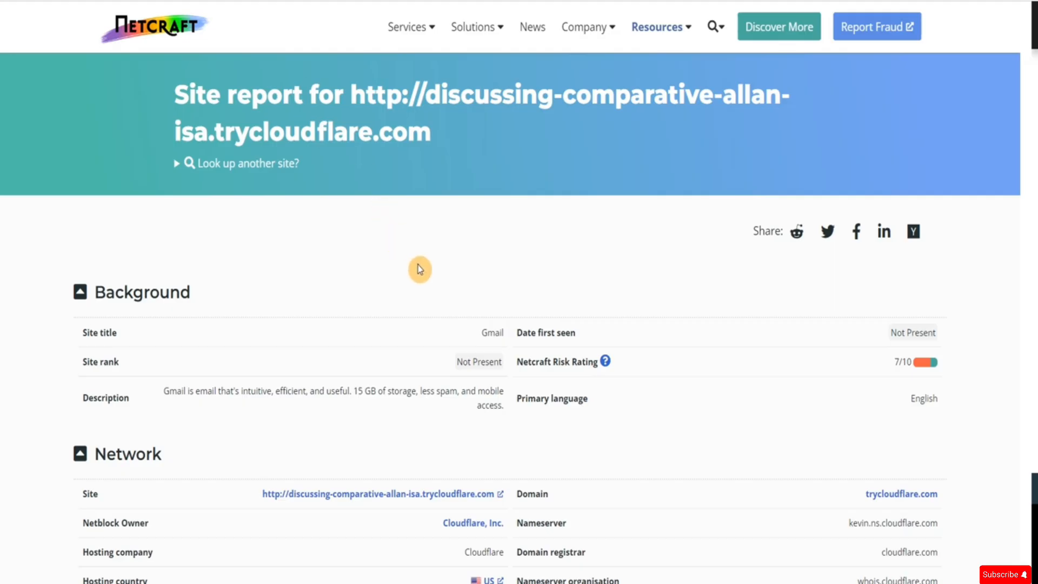
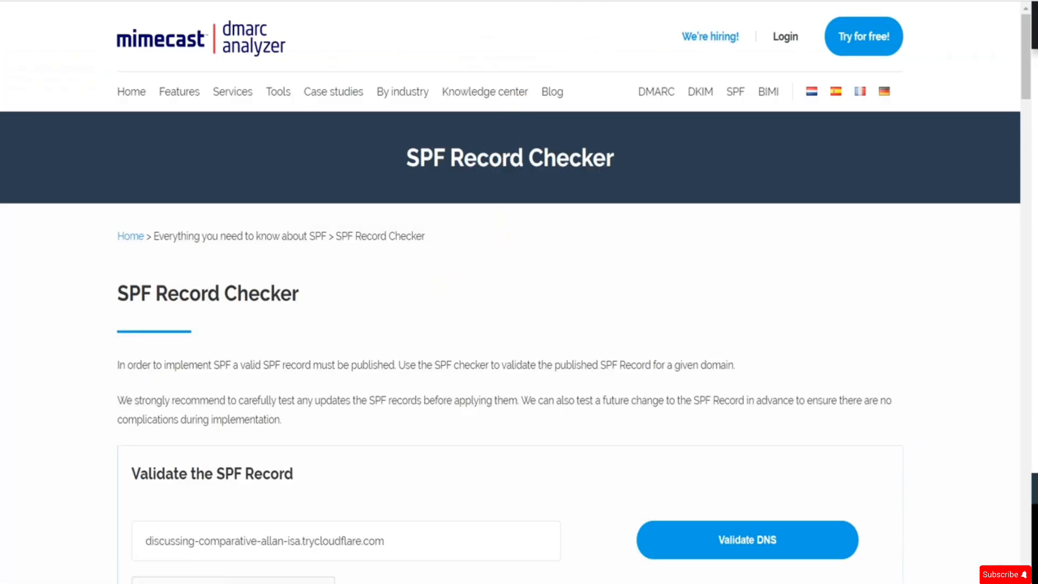
pyautogui.click(557, 1)
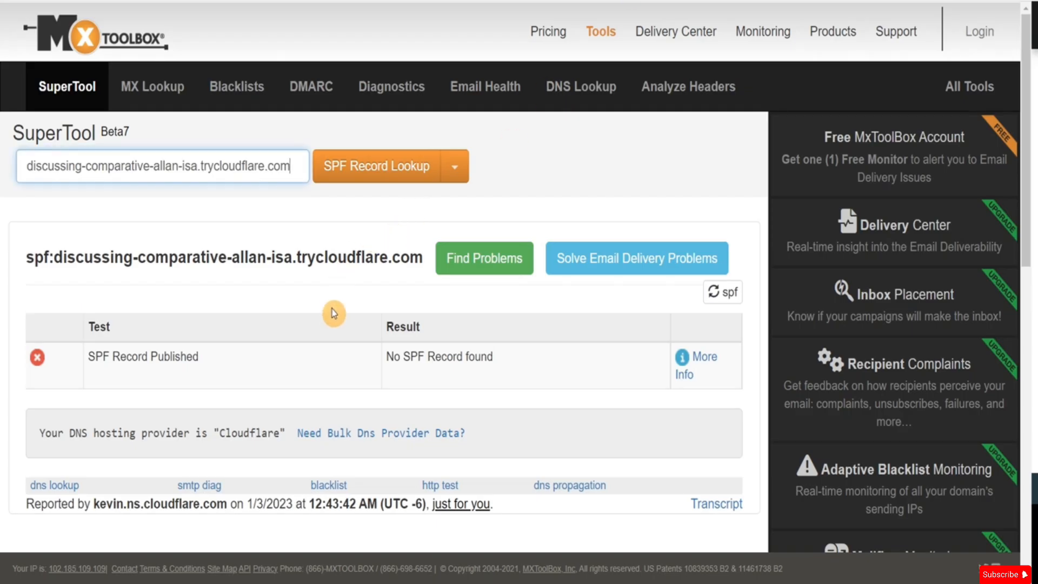